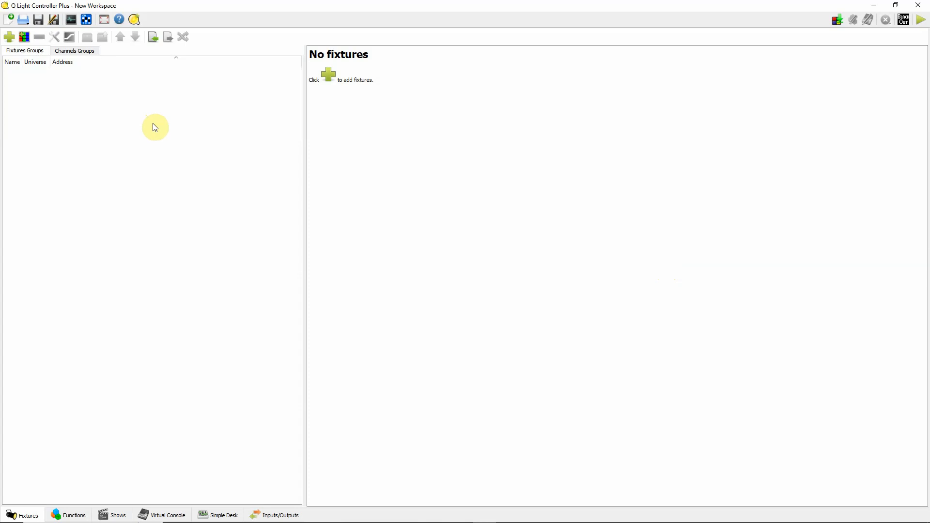
Add an RGB panel with 12 columns and 12 rows to Universe 1.
left_click(24, 37)
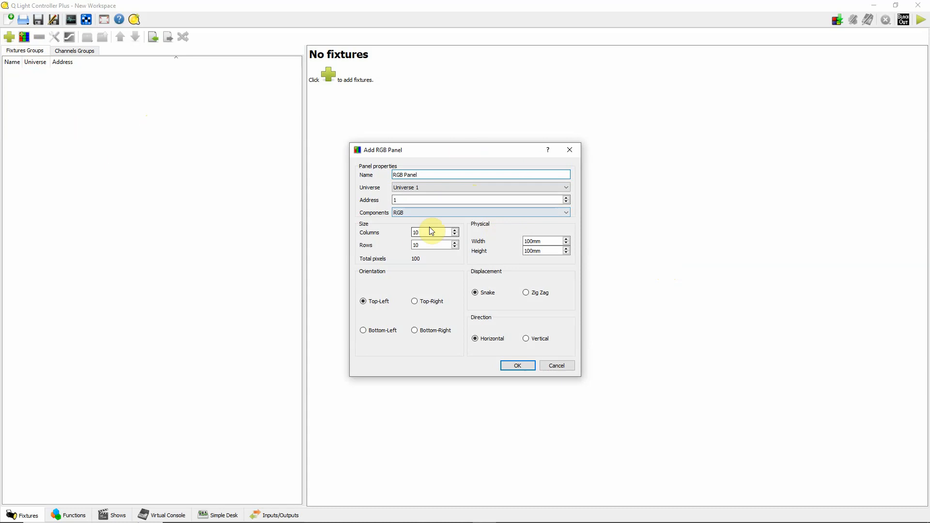
left_click(455, 231)
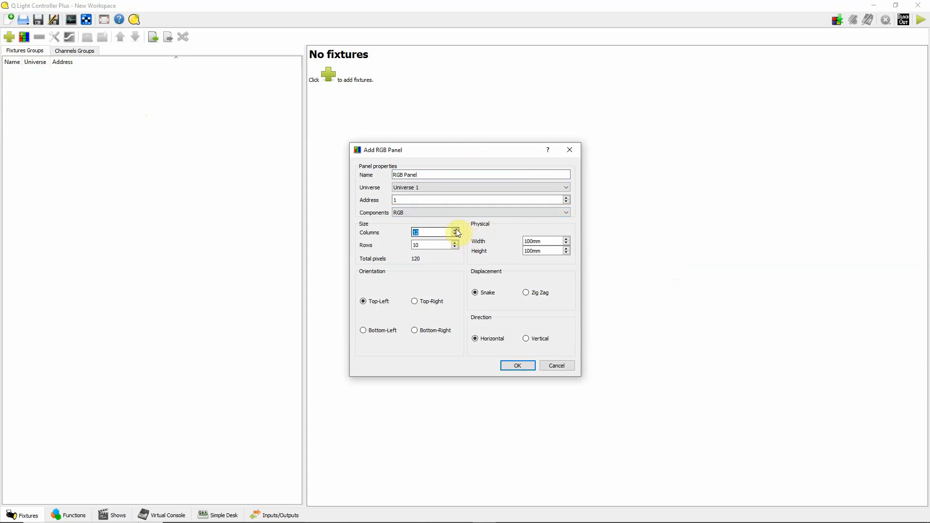
left_click(455, 243)
left_click(456, 242)
left_click(518, 365)
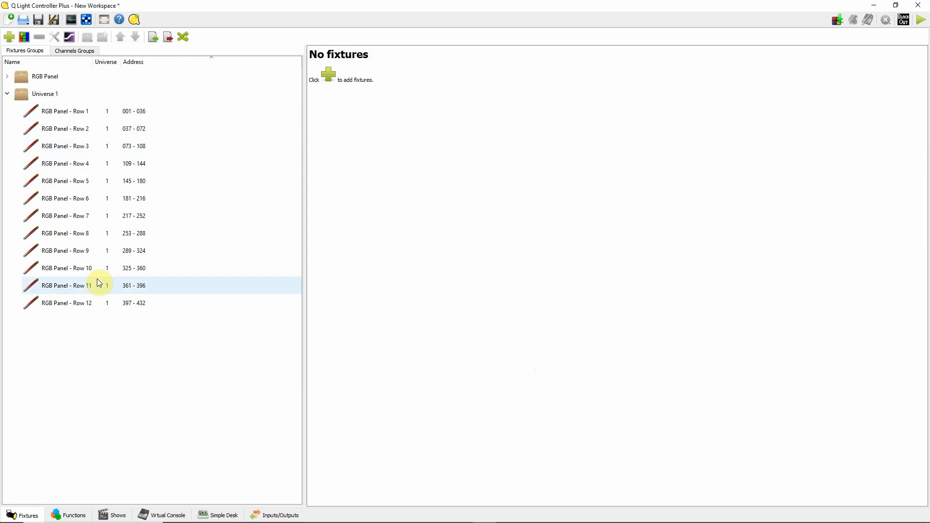
Examine the channel details of RGB Panel - Row 1 and the pixel layout and rows of the RGB Panel group.
left_click(85, 114)
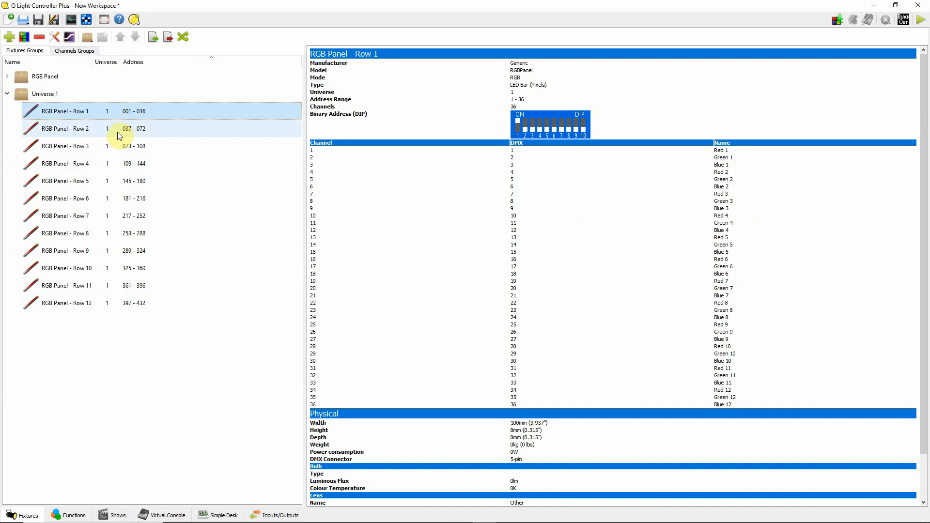
left_click(7, 94)
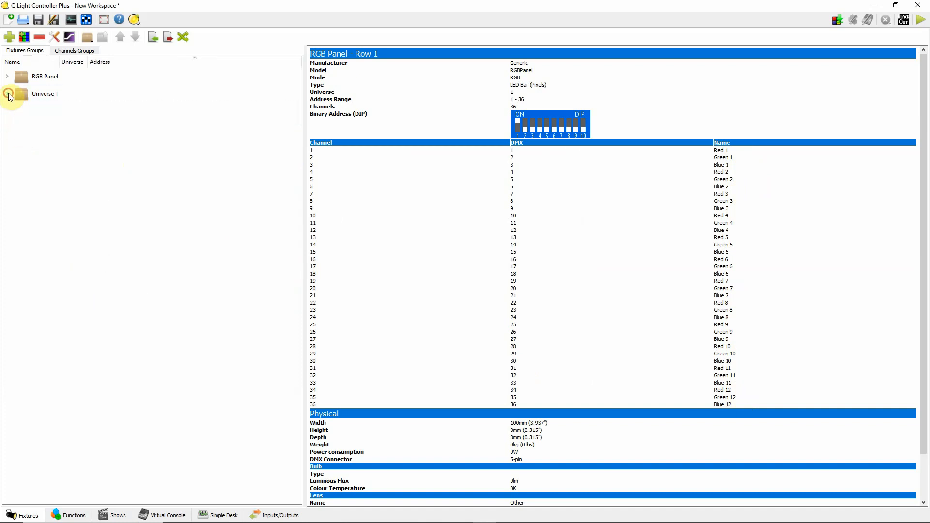
left_click(44, 77)
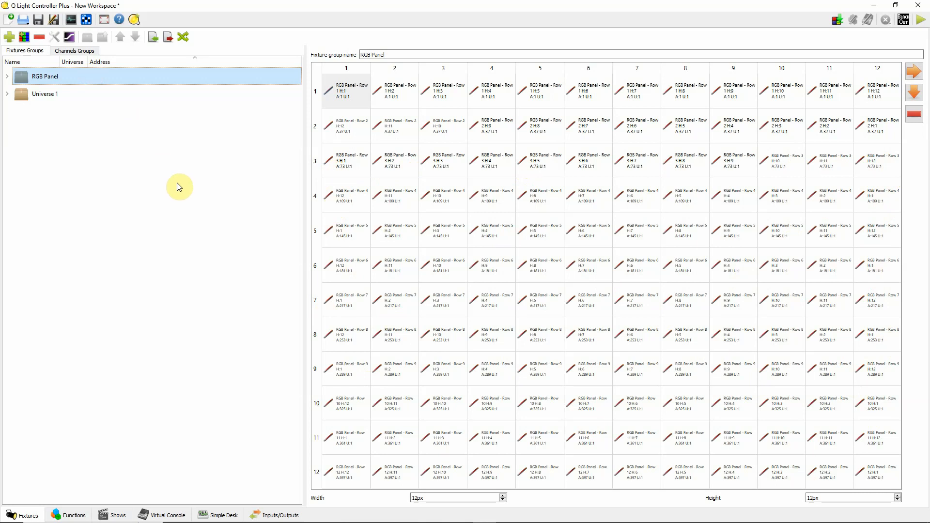
left_click(8, 77)
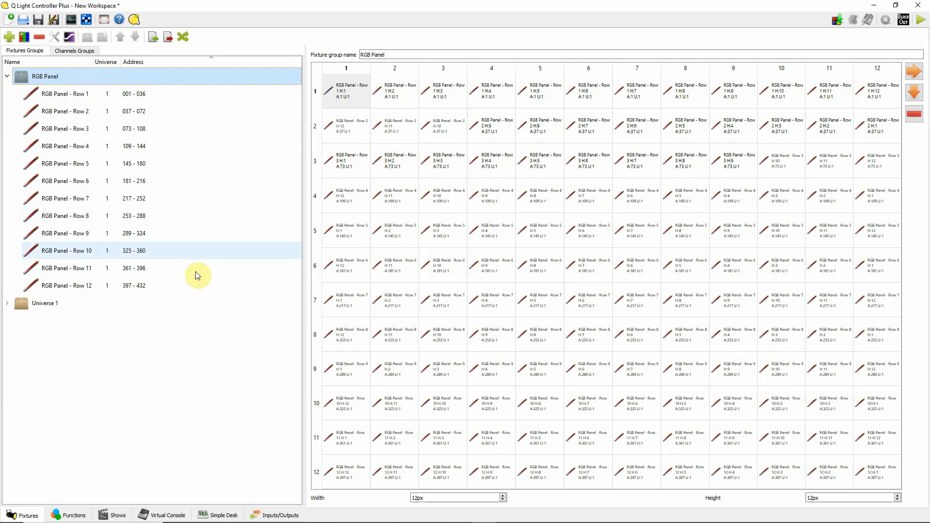
Create a new RGB matrix function and assign the RGB Panel fixture group to it.
left_click(68, 517)
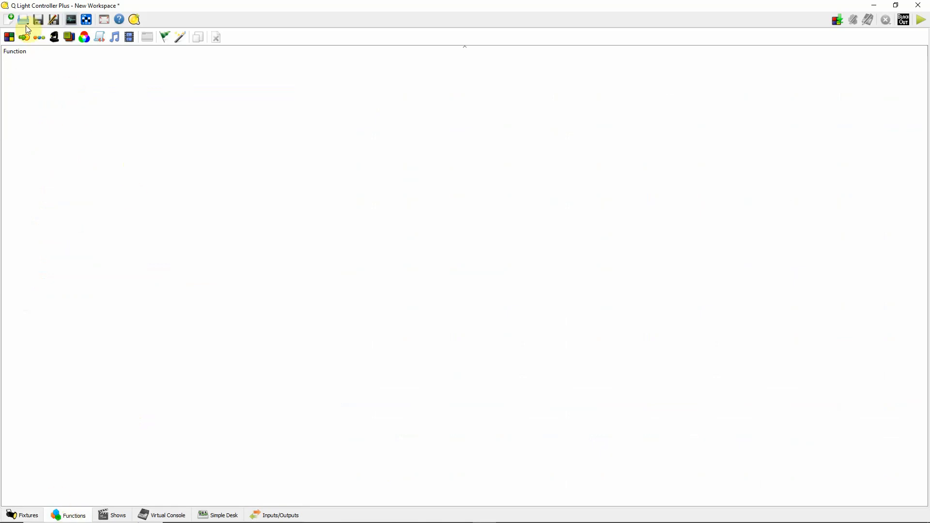
left_click(84, 39)
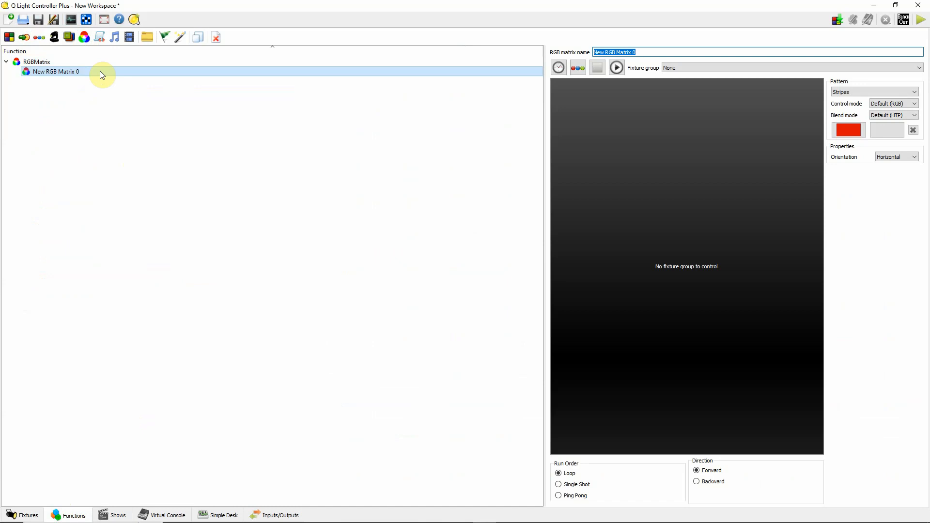
left_click(697, 68)
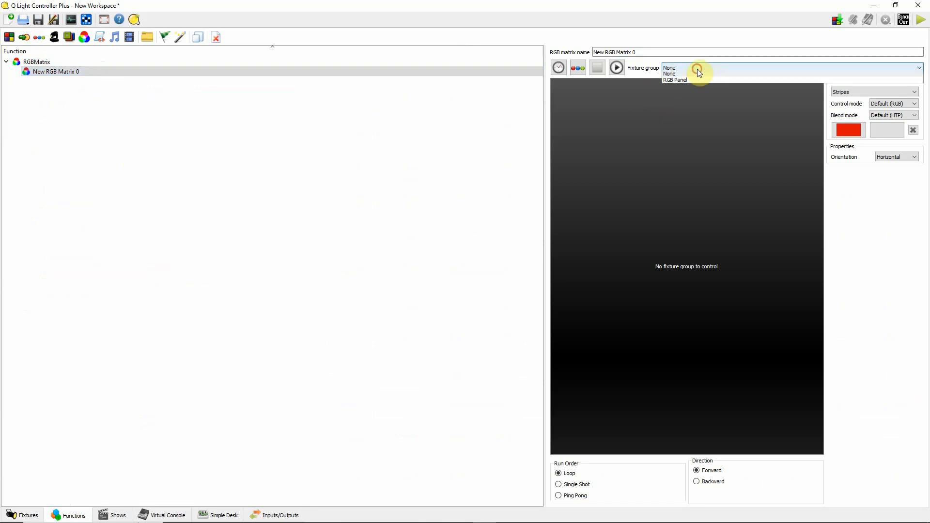
left_click(690, 82)
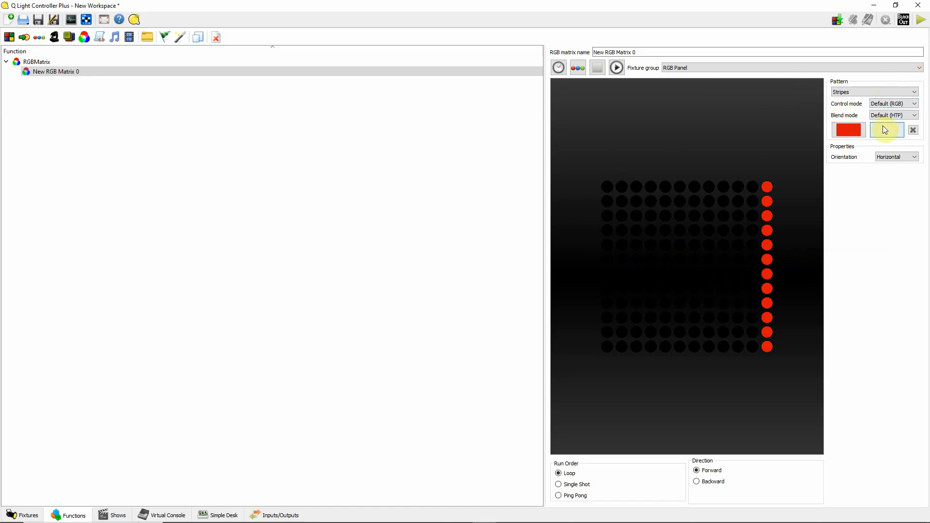
Set the Stripes pattern's start color to blue and its end color to light pink.
left_click(852, 131)
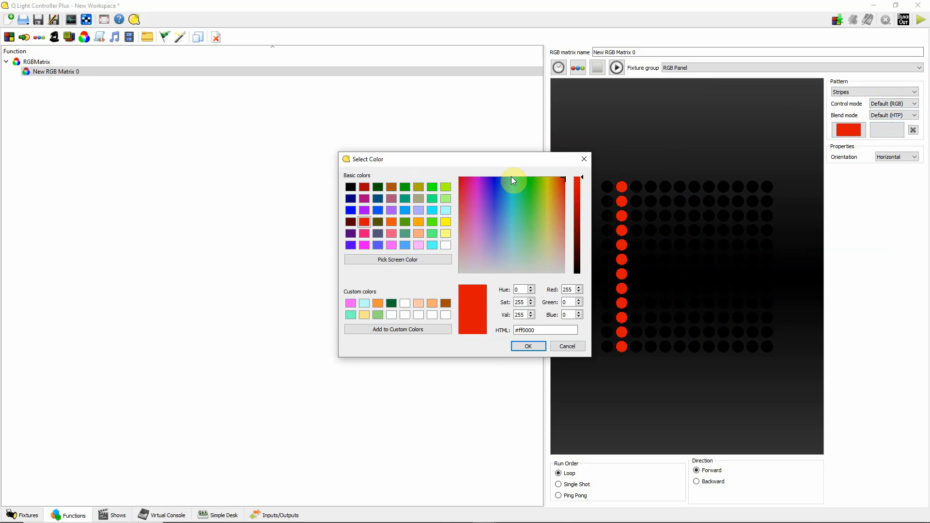
left_click(495, 188)
left_click(529, 349)
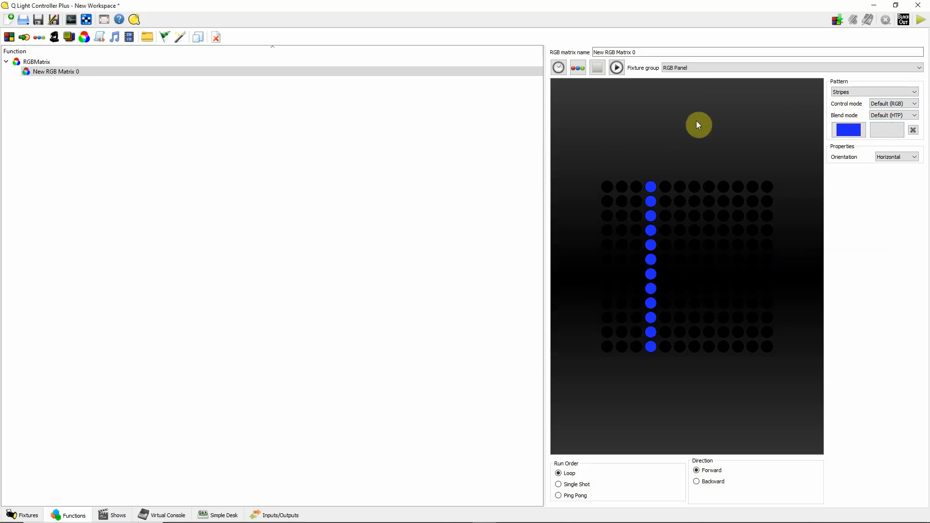
left_click(889, 130)
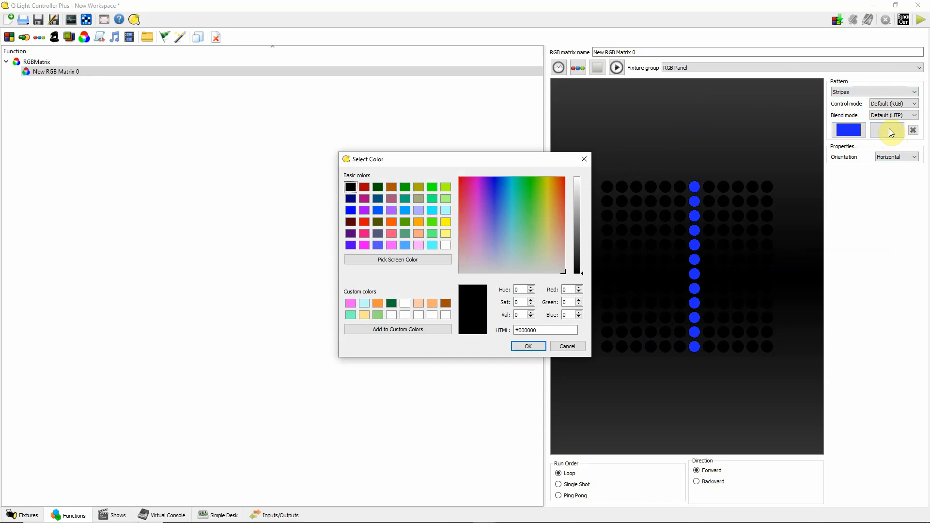
left_click(418, 245)
left_click(529, 347)
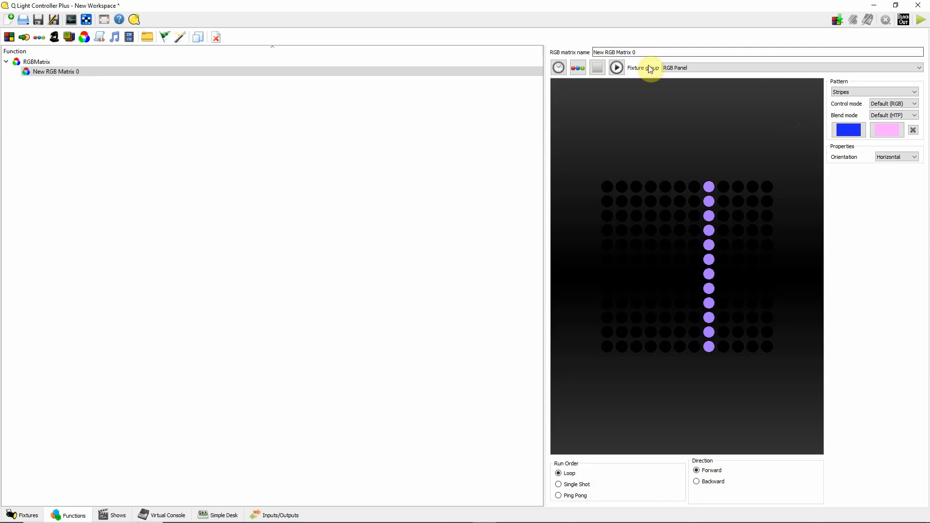
Test-run the matrix and try the square pixel display in the preview before switching back to circles.
left_click(617, 68)
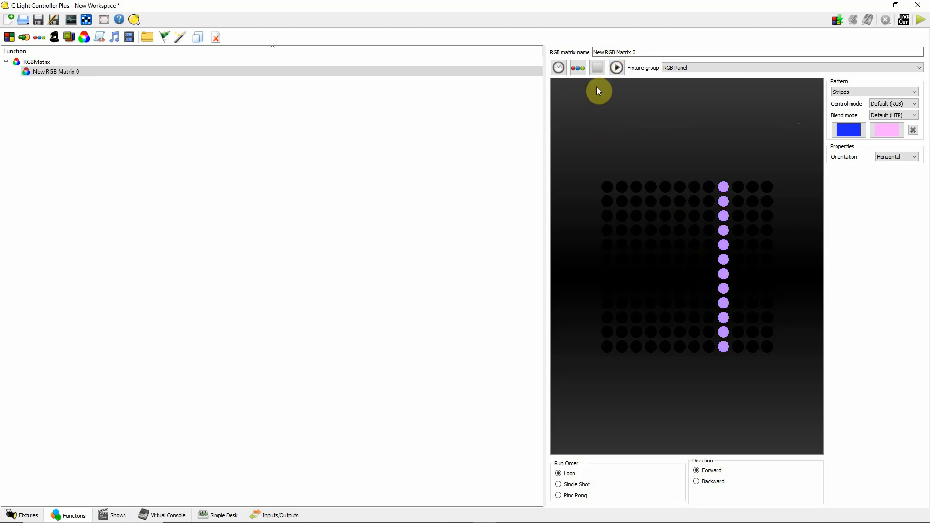
left_click(597, 67)
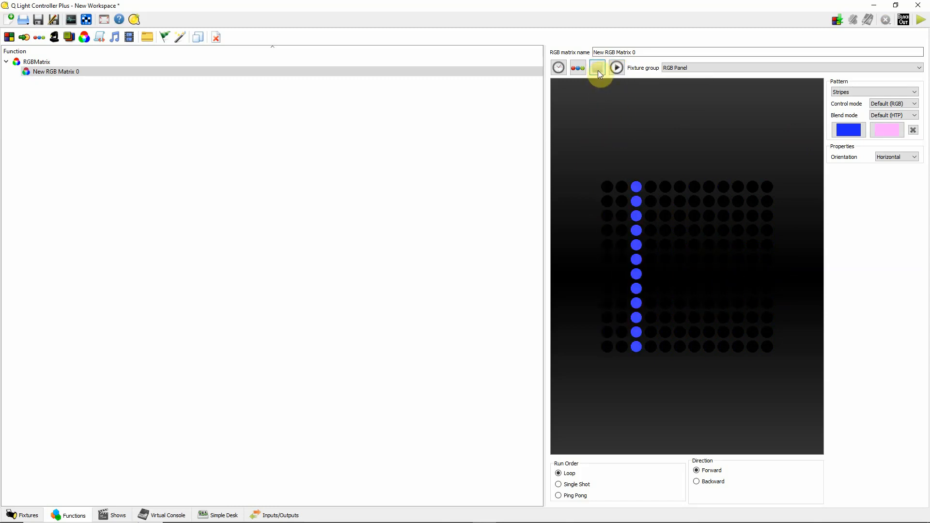
left_click(598, 67)
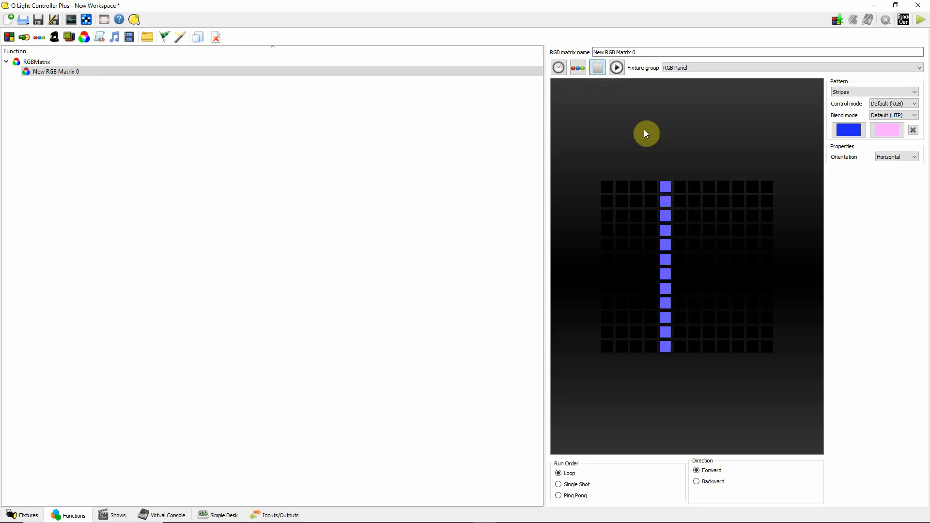
left_click(596, 68)
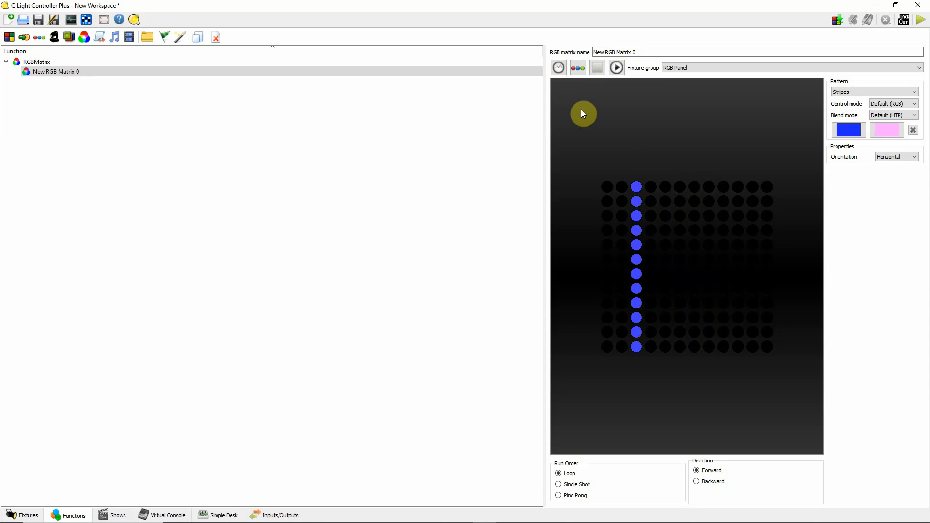
Set the RGB matrix's hold time to 428 ms in its speed settings.
left_click(559, 67)
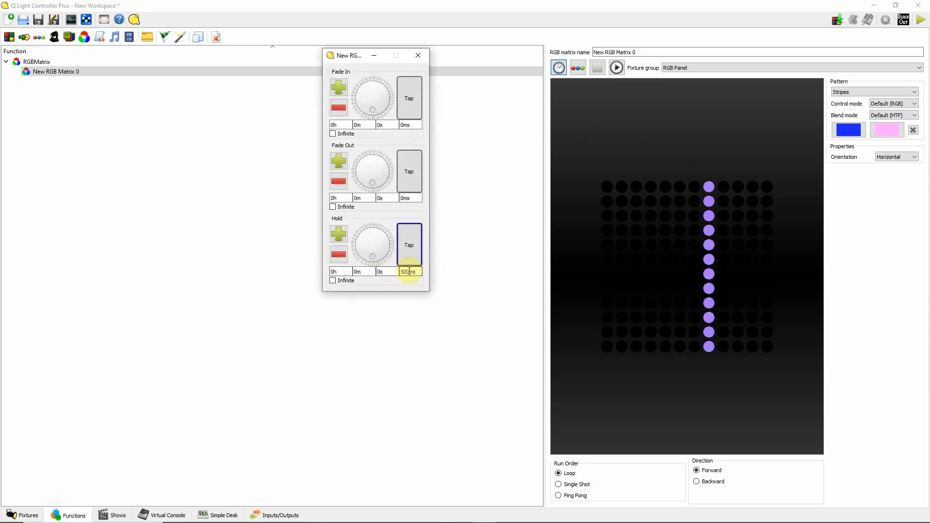
left_click_drag(366, 240, 378, 256)
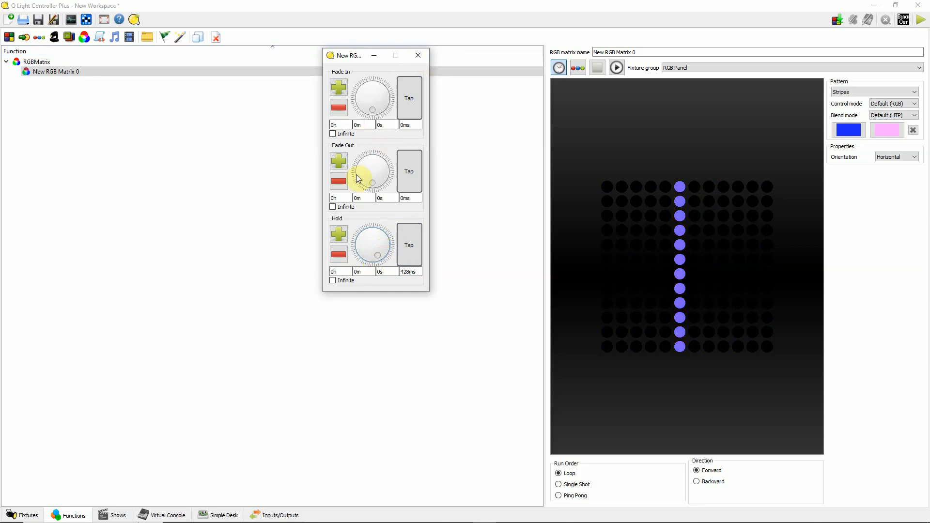
left_click(416, 57)
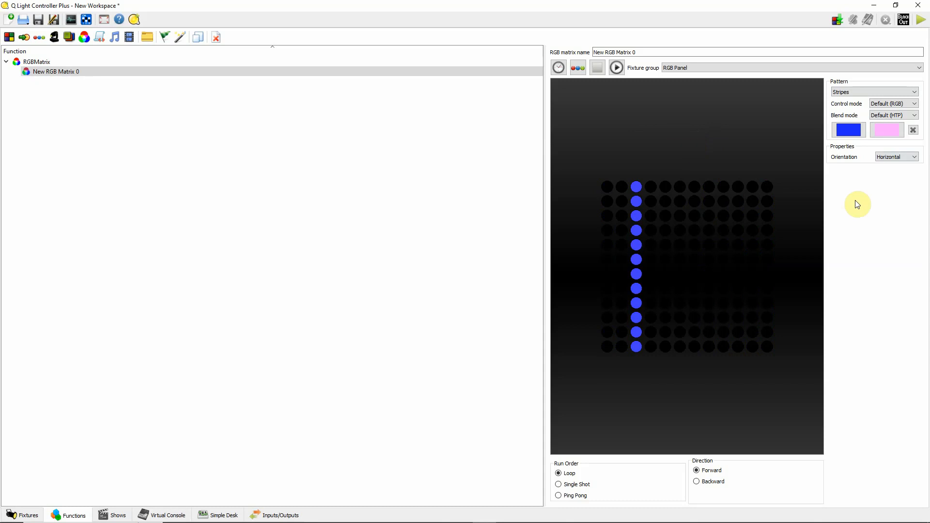
Set the stripe orientation to Vertical, and change the matrix pattern to Plain Color.
left_click(908, 157)
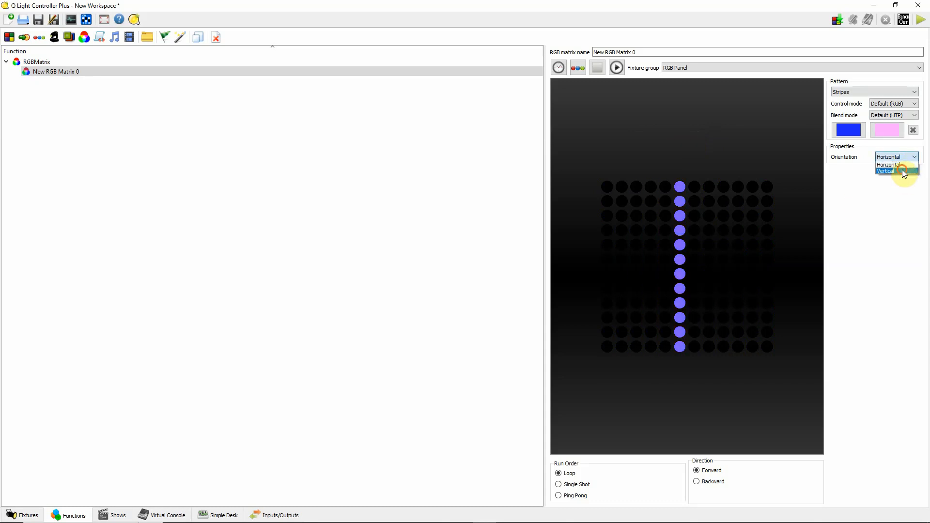
left_click(904, 171)
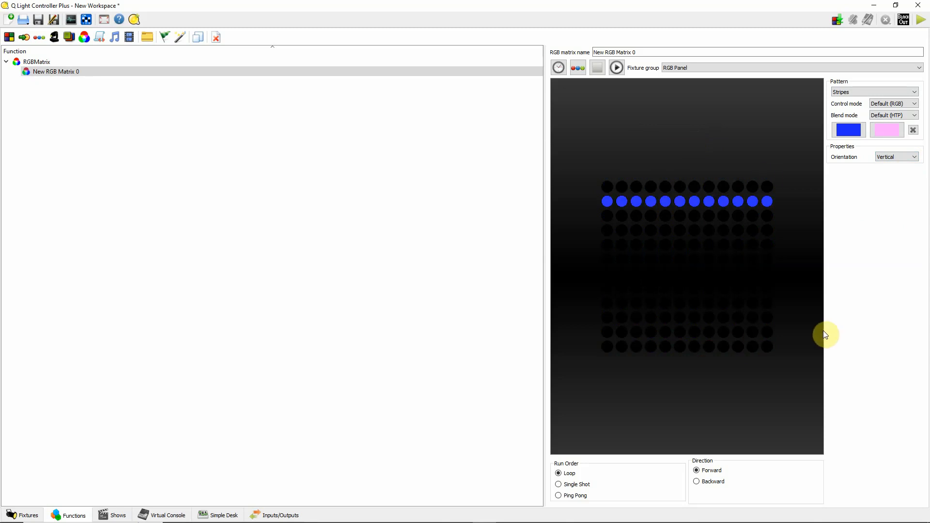
left_click(913, 92)
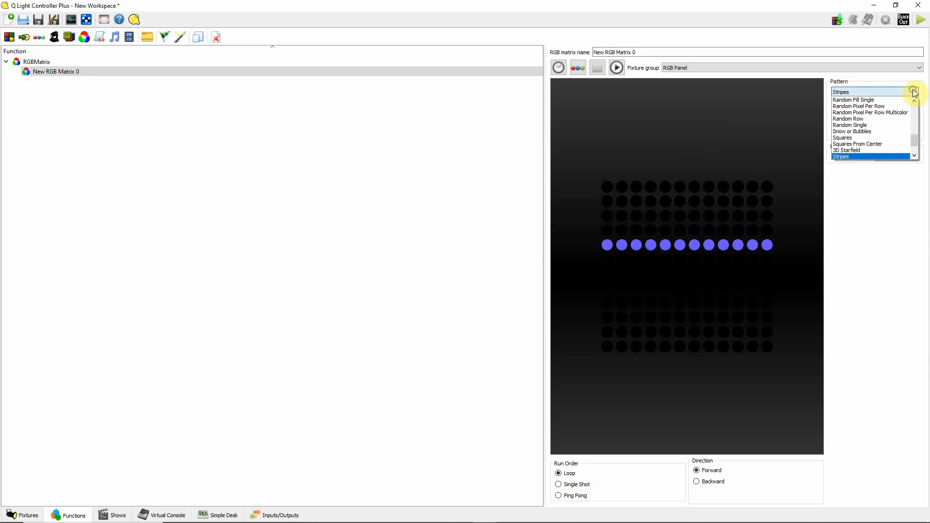
left_click_drag(914, 140, 914, 99)
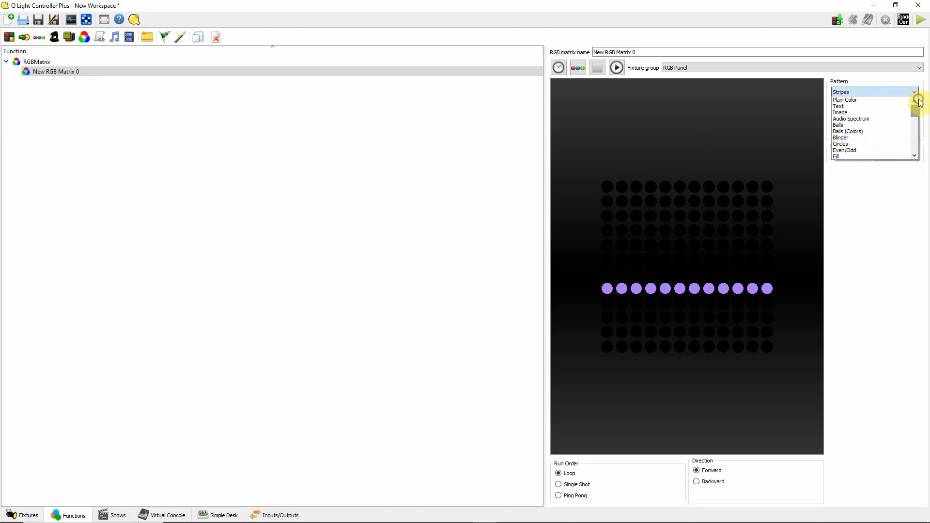
left_click(874, 100)
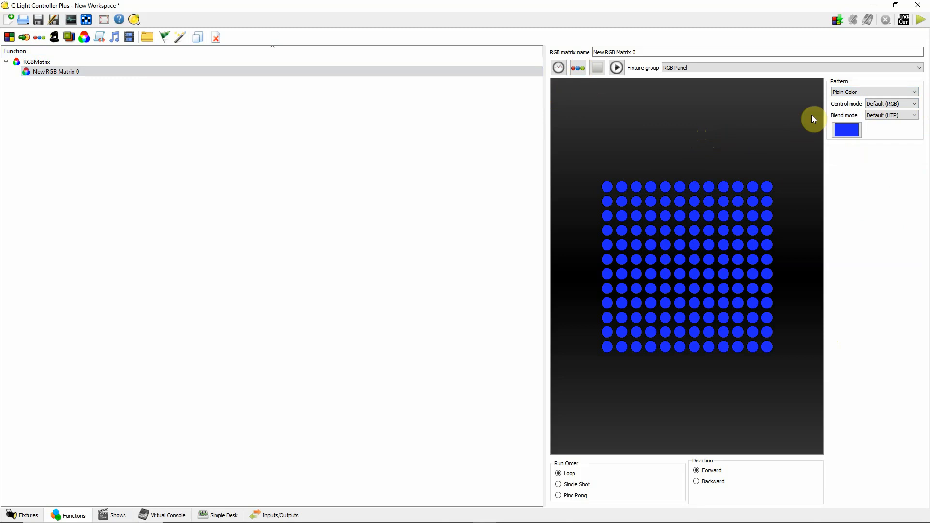
Change the matrix pattern to Text and set the animated text to TEST.
left_click(914, 93)
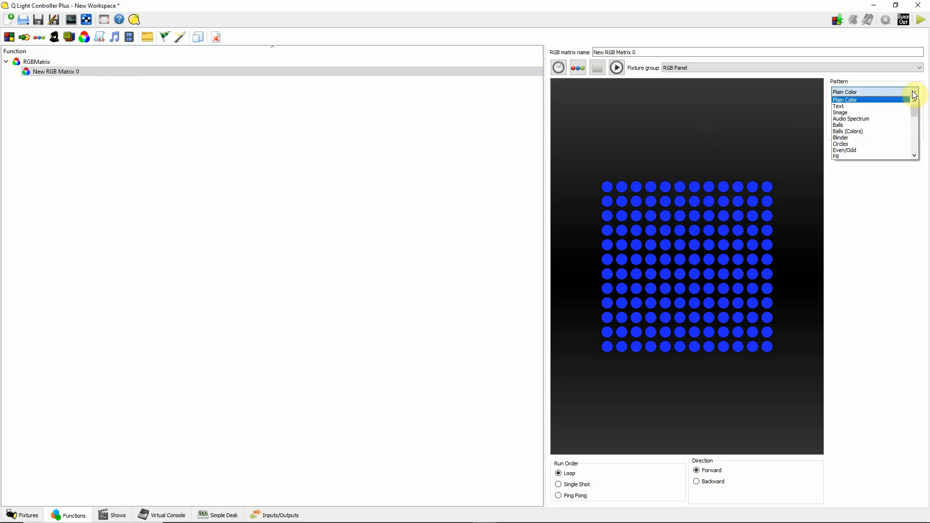
left_click(882, 107)
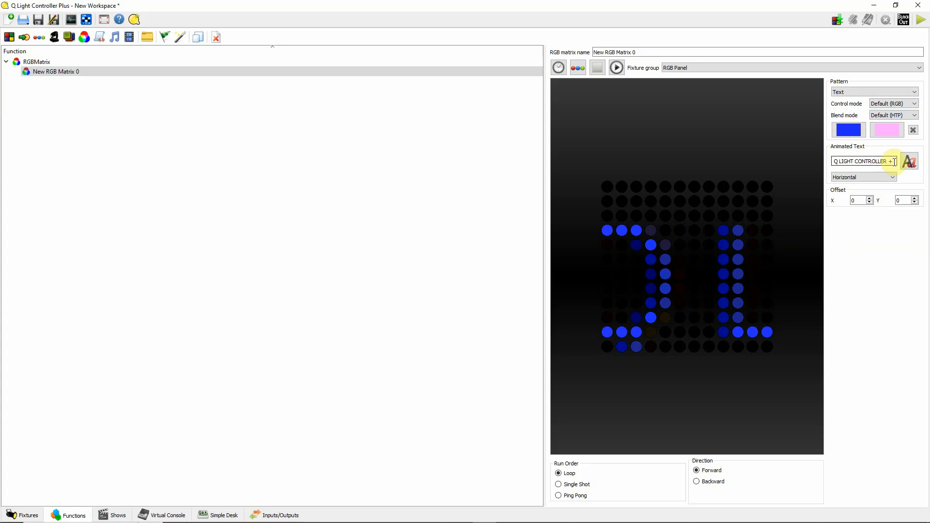
left_click_drag(897, 161, 809, 160)
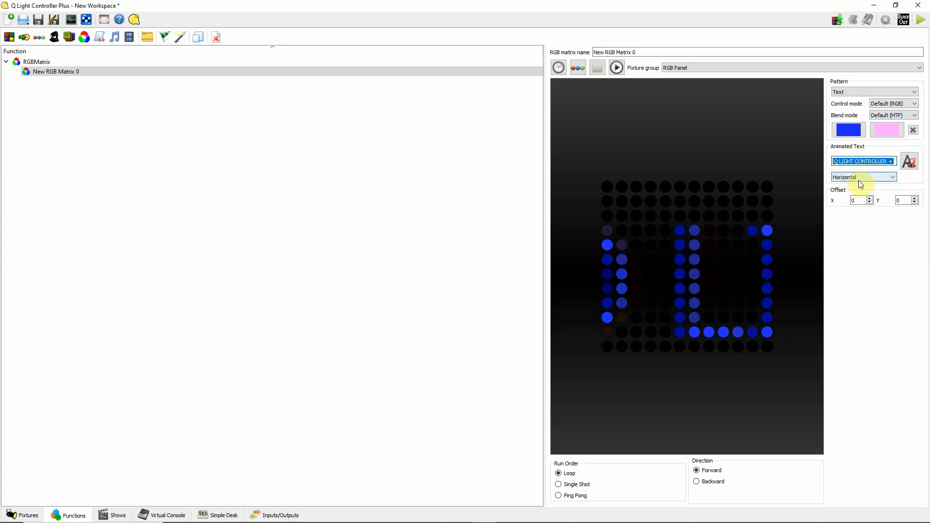
type("TEST")
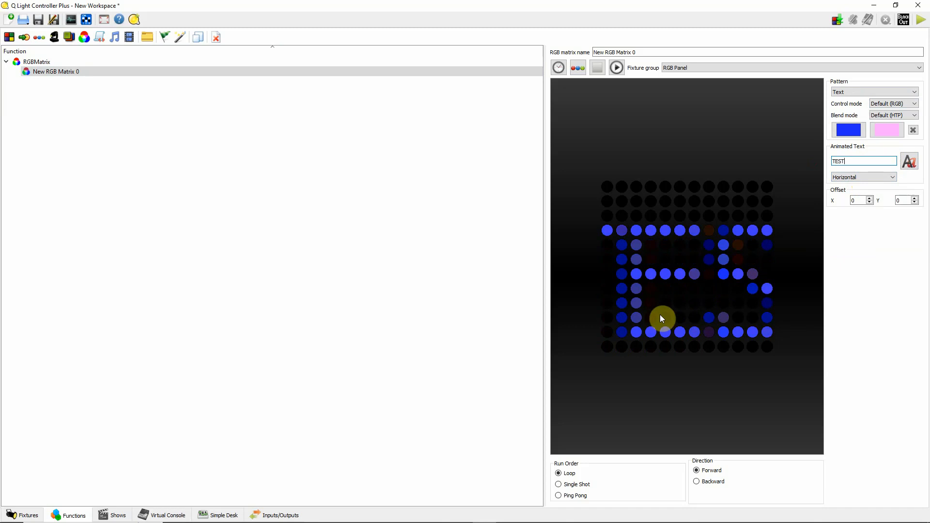
Set the animated text's start color to yellow and its end color to white.
left_click(857, 130)
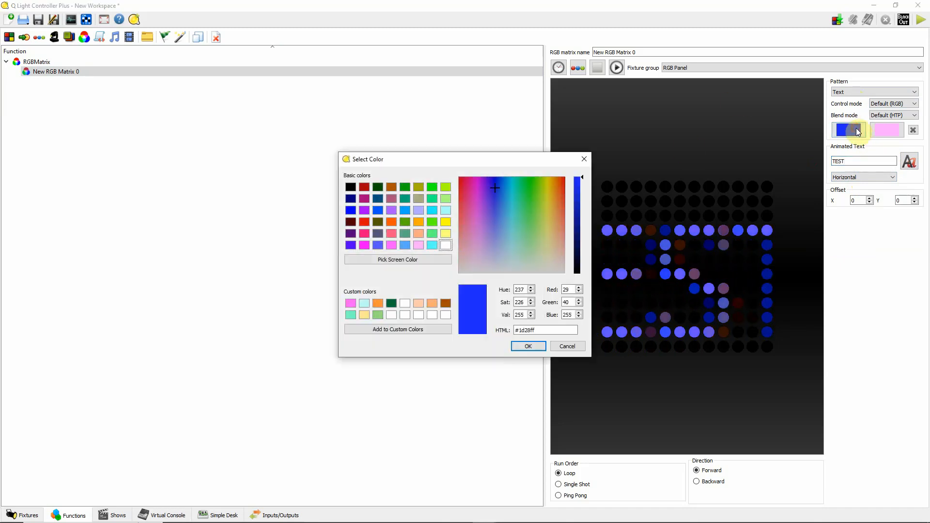
left_click(547, 197)
left_click(532, 344)
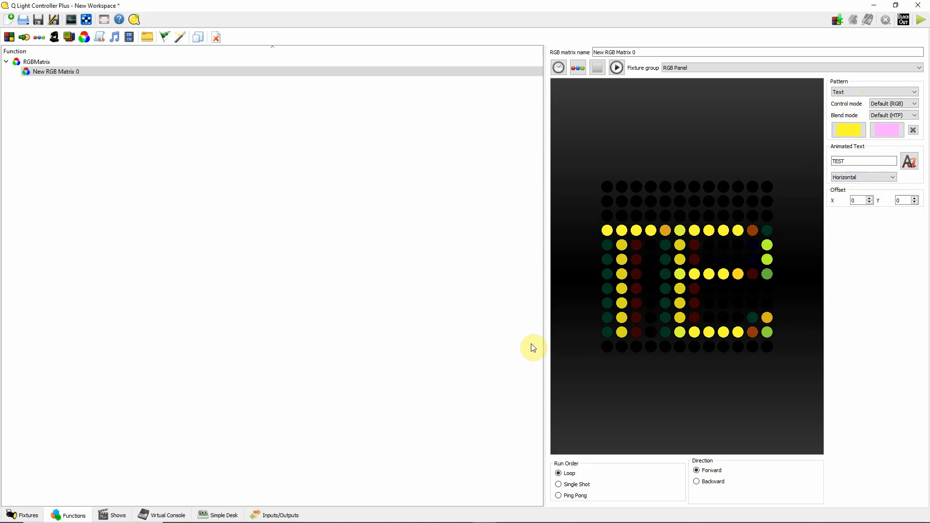
left_click(889, 128)
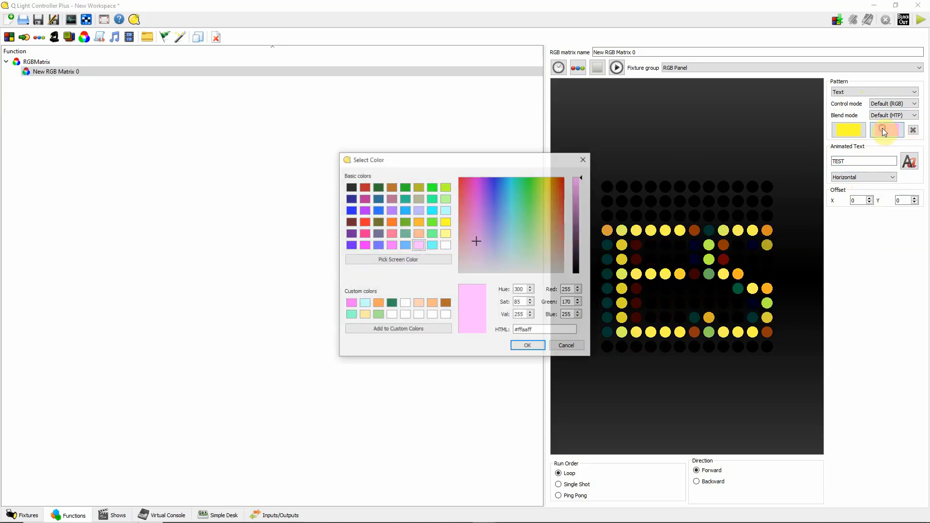
left_click(446, 245)
left_click(529, 345)
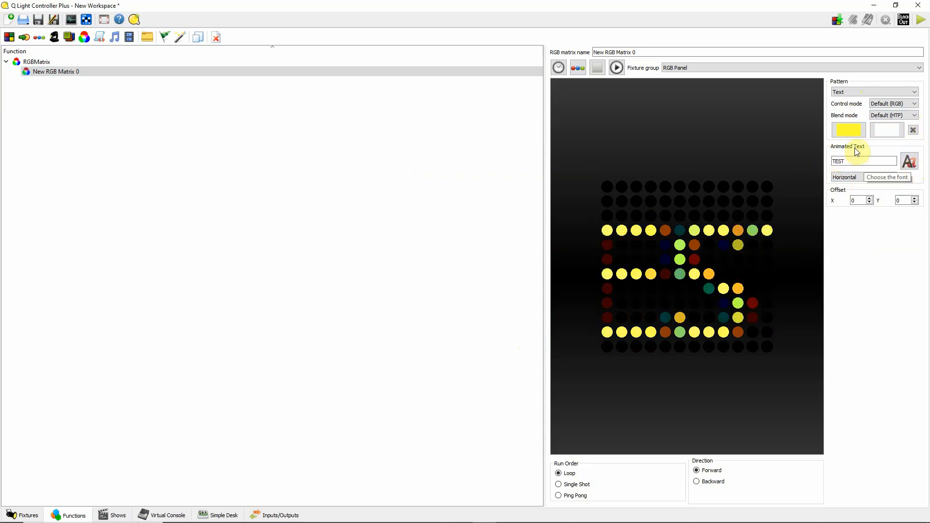
Try the Letters and Vertical animation styles on the TEST text, and return the style to Horizontal.
left_click(892, 177)
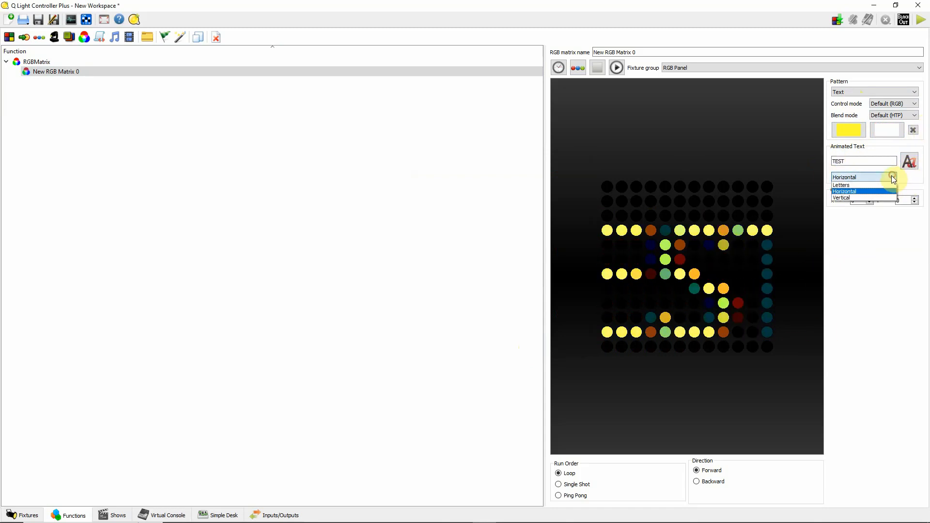
left_click(867, 185)
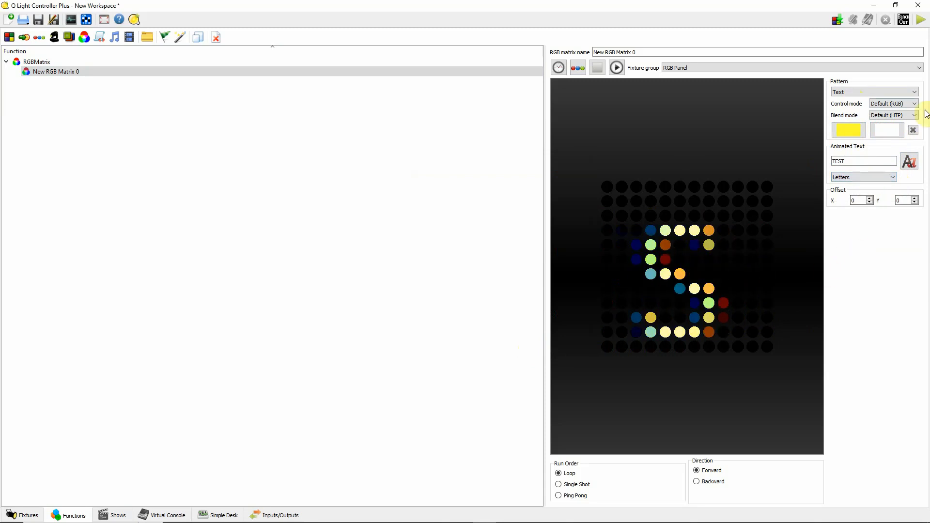
left_click(891, 179)
left_click(868, 197)
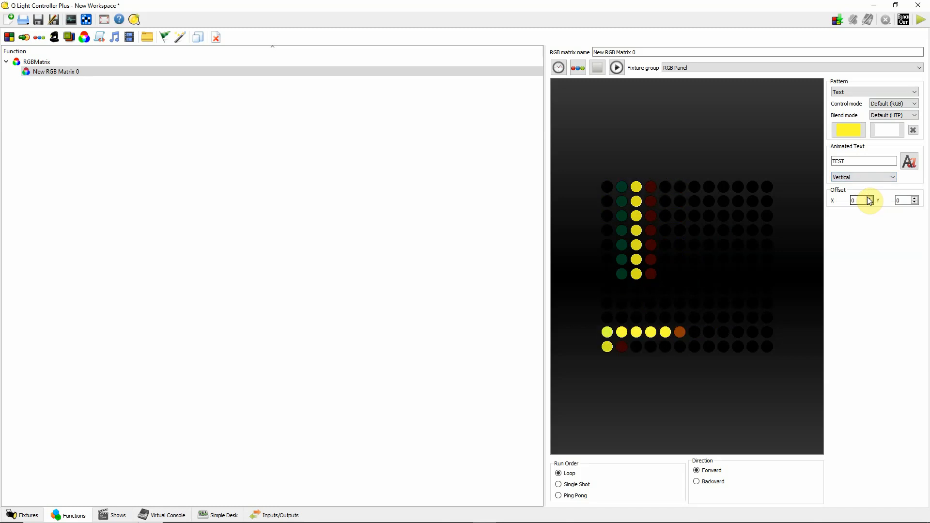
left_click(892, 177)
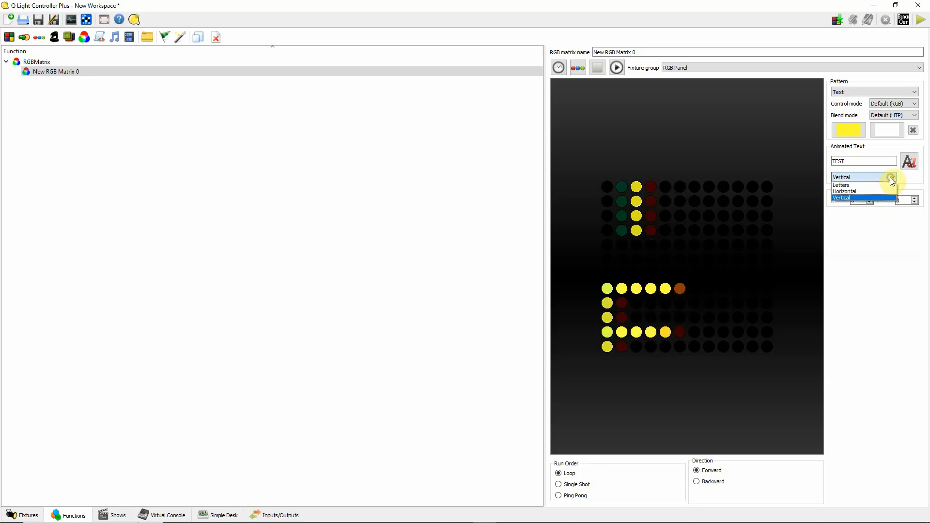
left_click(869, 188)
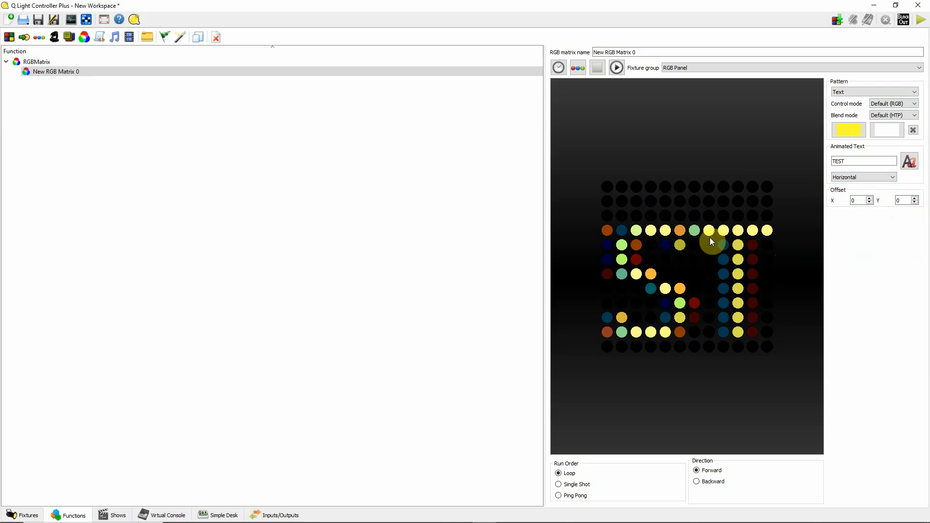
Shift the animated text vertically on the panel by setting its Y offset to -1.
left_click(916, 198)
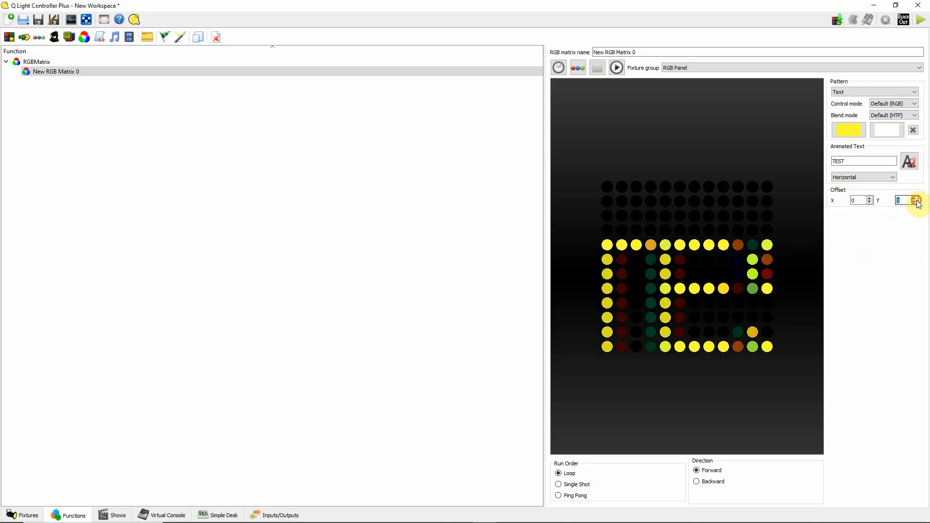
left_click(915, 198)
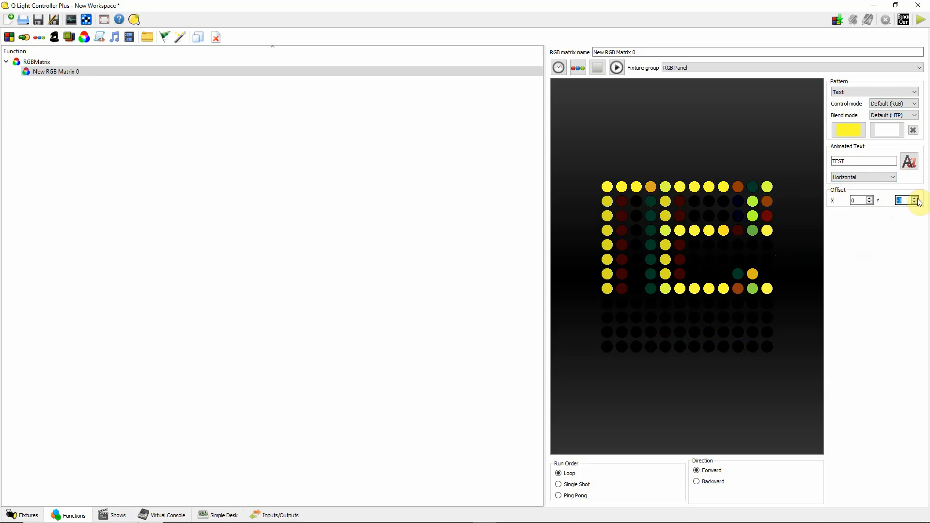
left_click(916, 203)
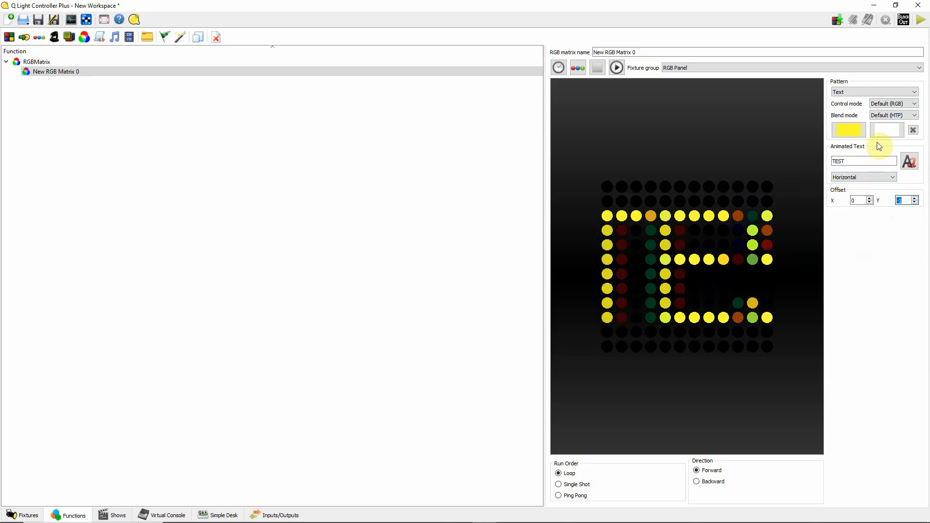
Set the animated text's font size to 11.
left_click(909, 161)
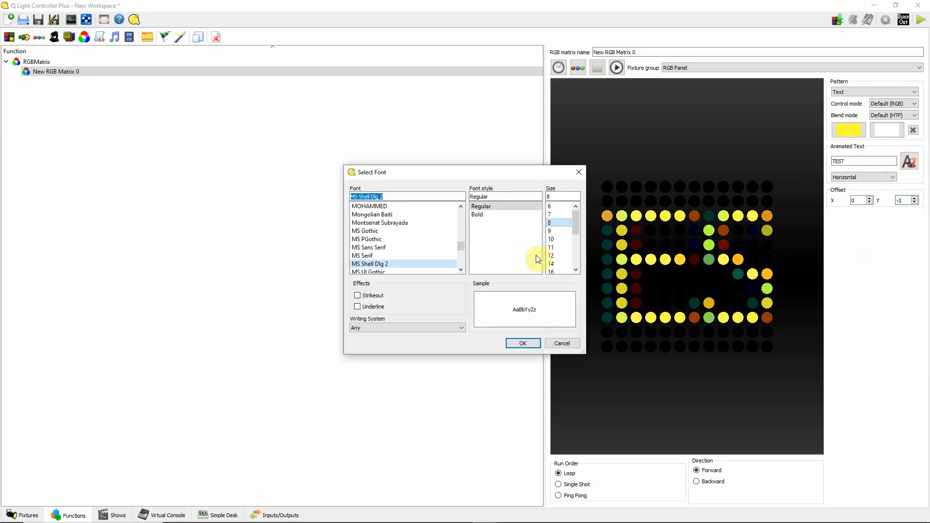
left_click(558, 246)
left_click(523, 343)
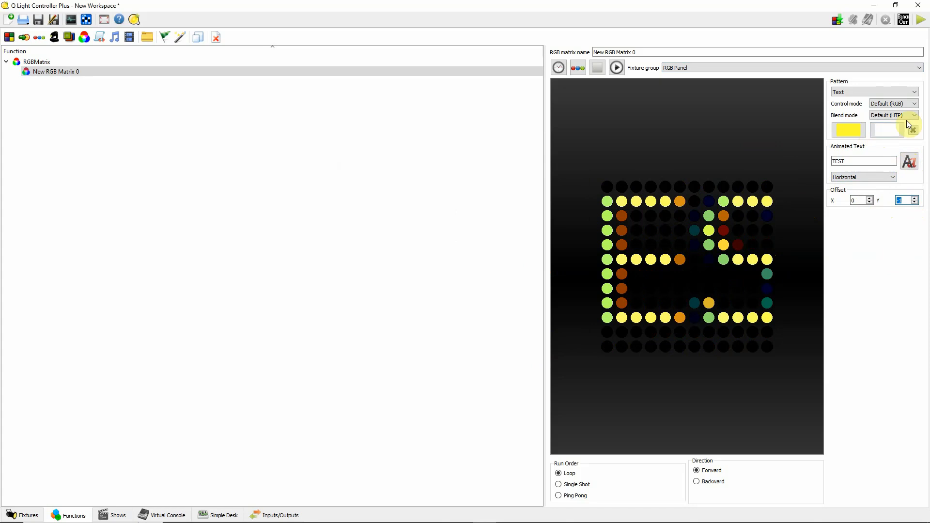
Switch the matrix pattern through Image and Audio Spectrum to Balls.
left_click(914, 92)
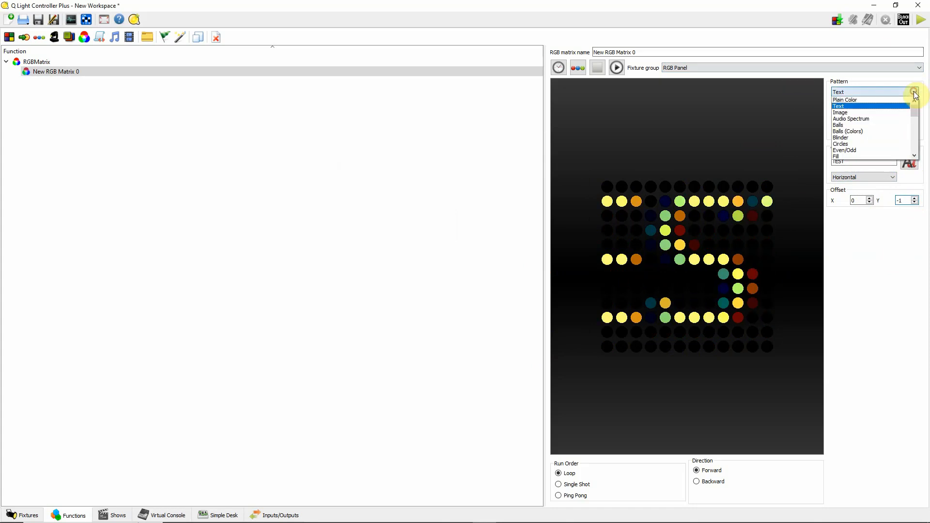
left_click(865, 111)
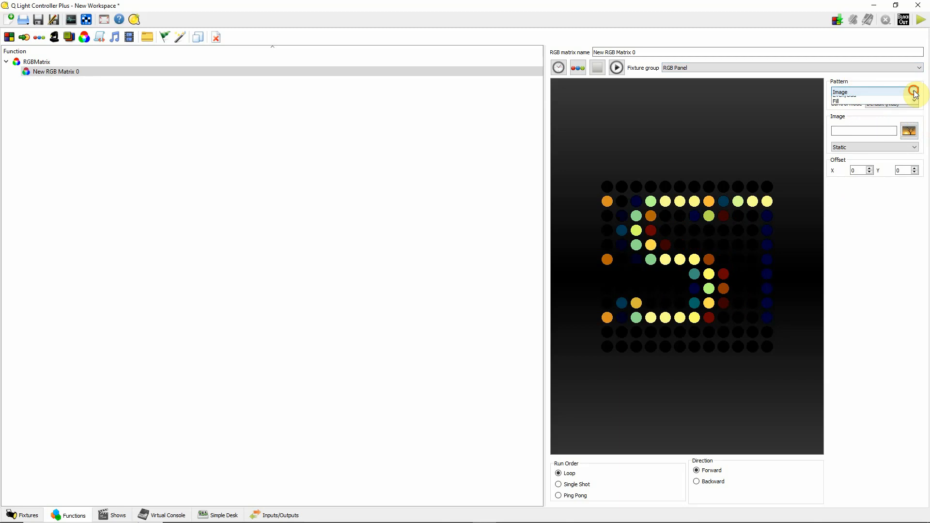
left_click(913, 92)
left_click(884, 118)
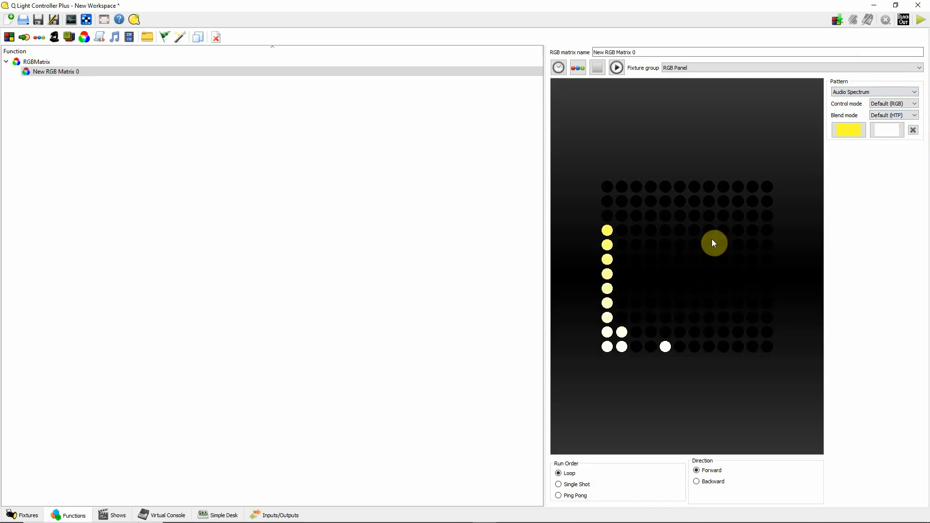
left_click(913, 92)
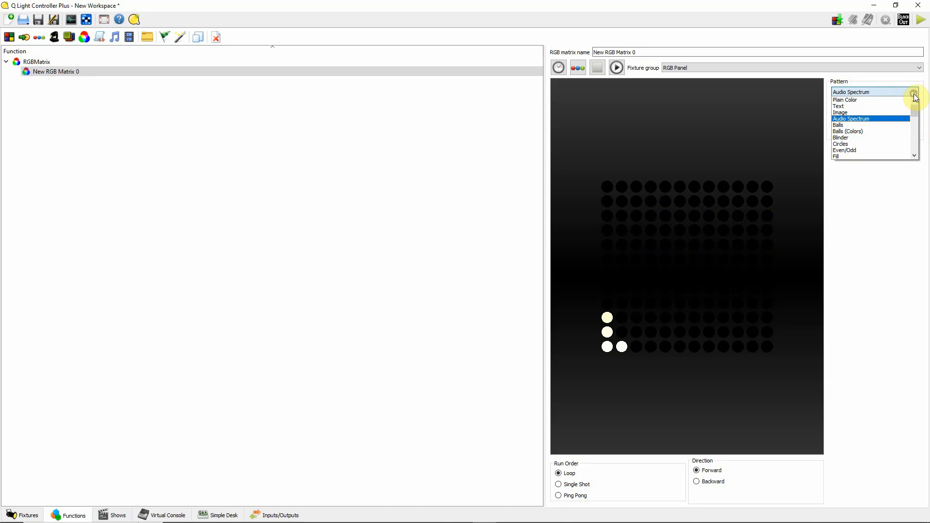
left_click(876, 127)
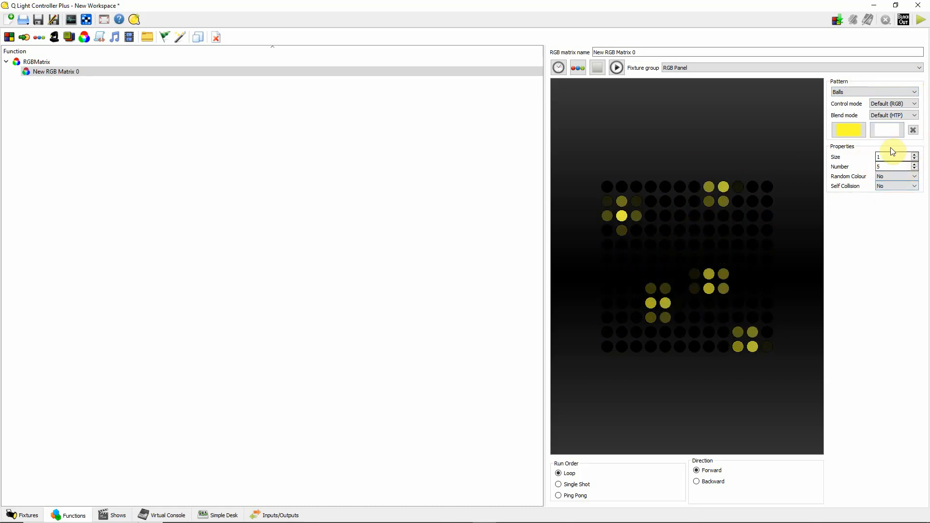
Try larger ball sizes in the Balls pattern, and return the size to 1.
left_click(915, 155)
left_click(915, 154)
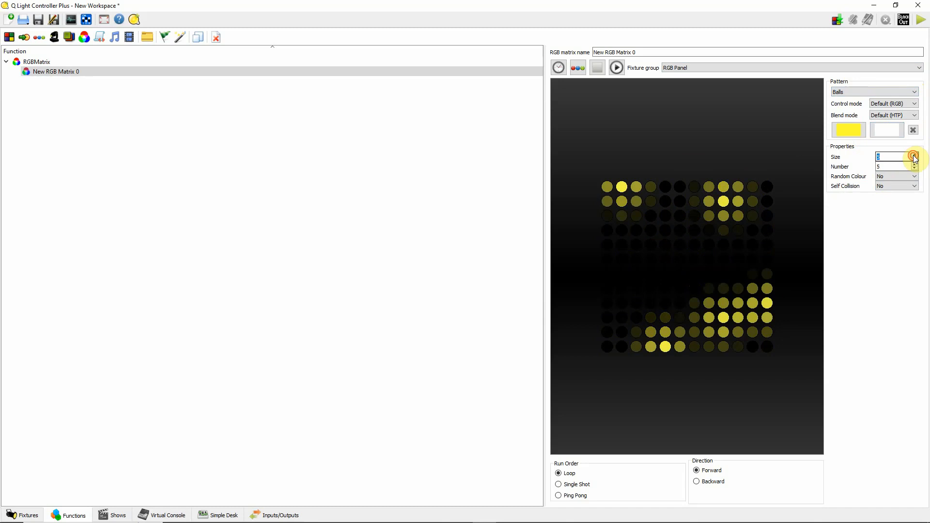
left_click(915, 154)
left_click(915, 164)
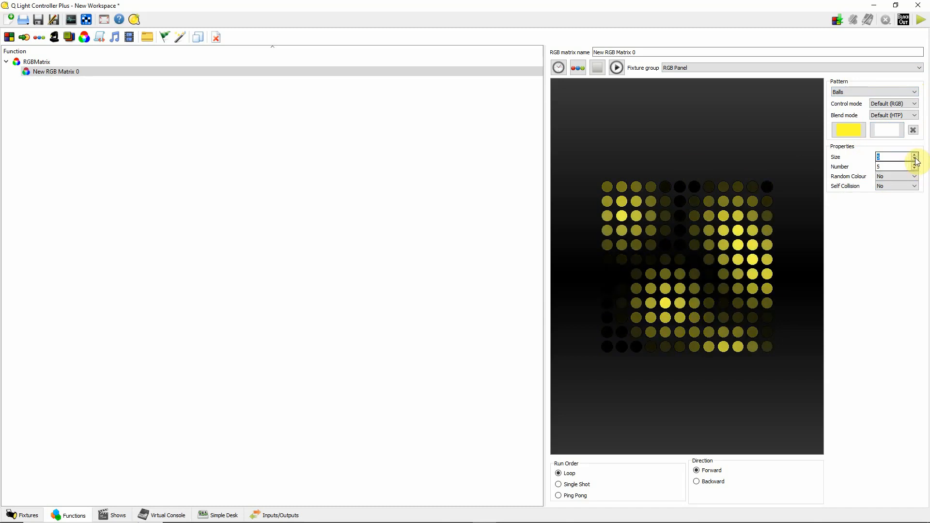
left_click(916, 163)
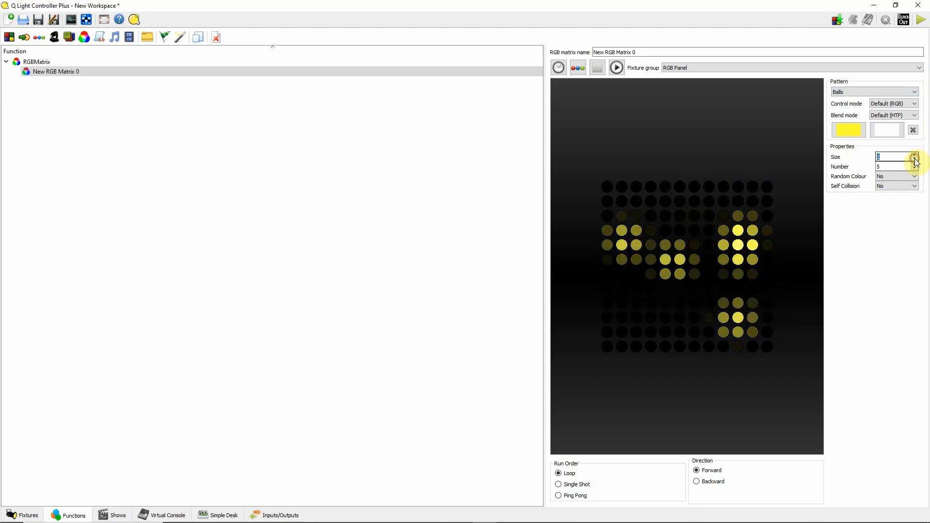
left_click(916, 163)
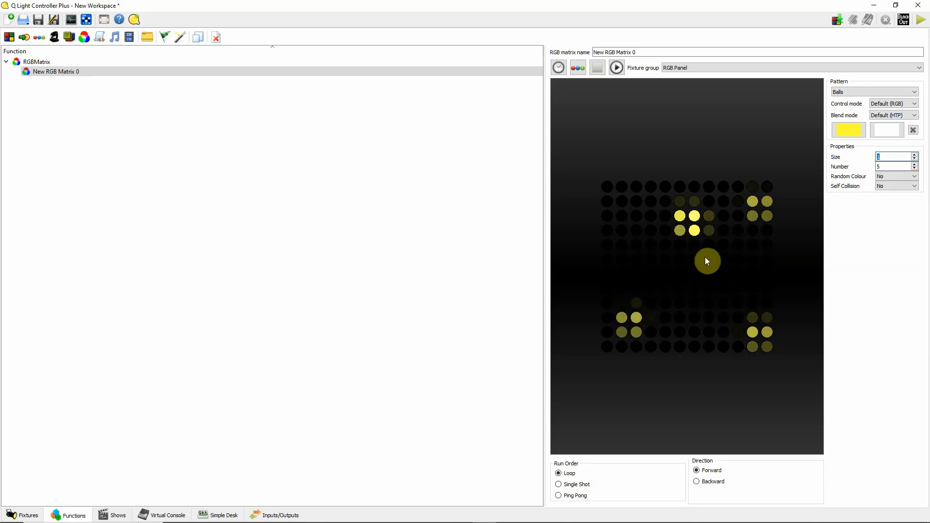
Show the preview pixels as squares, and set the Balls pattern's Random Colour to Yes.
left_click(596, 69)
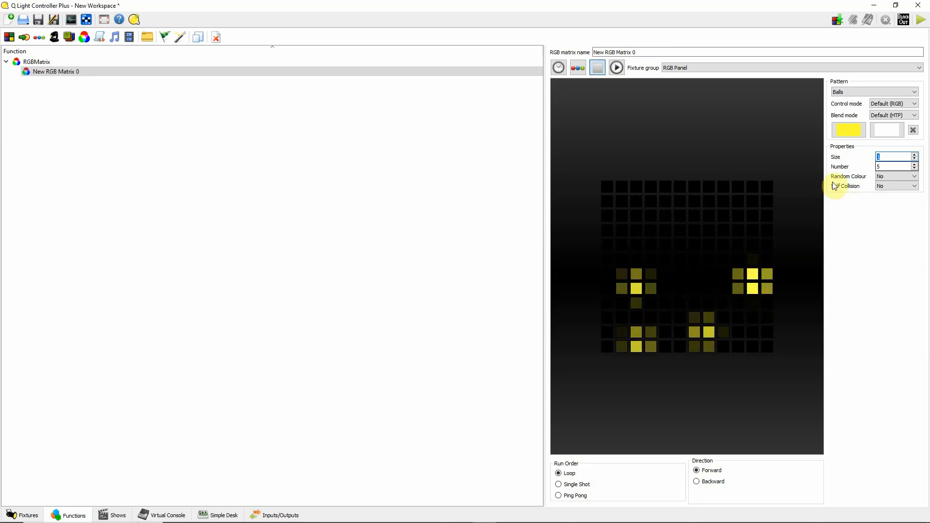
left_click(912, 177)
left_click(904, 184)
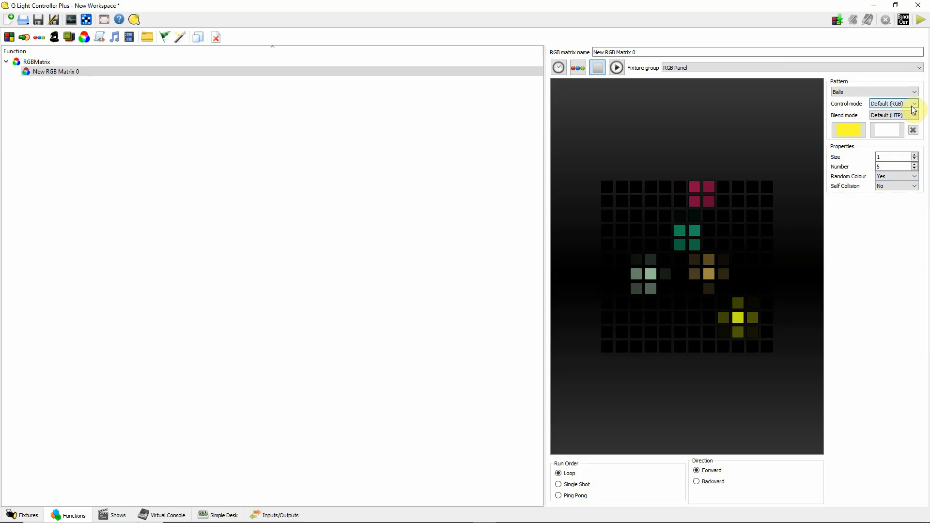
left_click(915, 161)
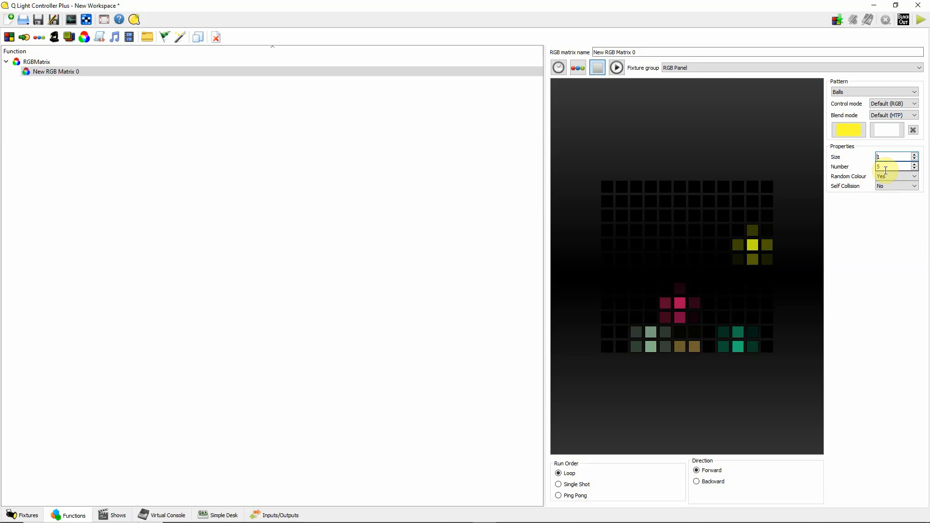
Switch the matrix pattern to Balls (Colors) and from there to Blinder.
left_click(910, 93)
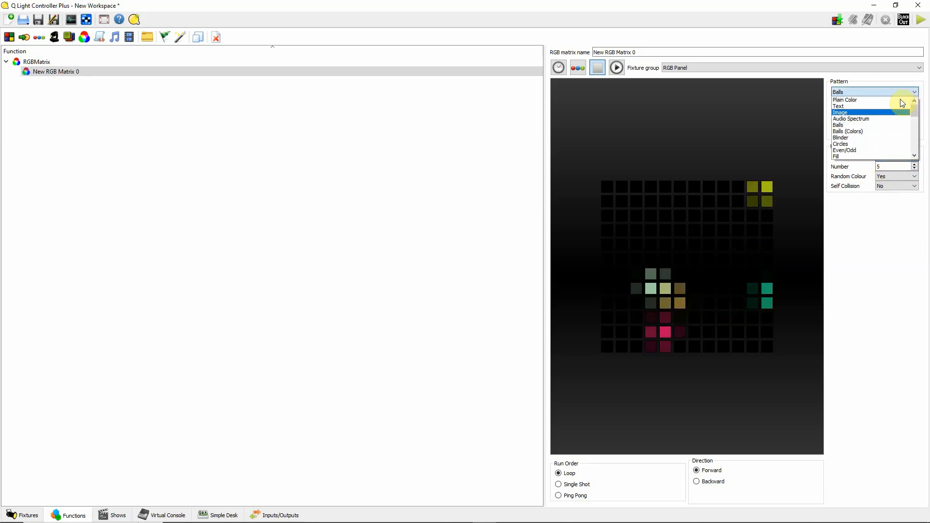
left_click(872, 132)
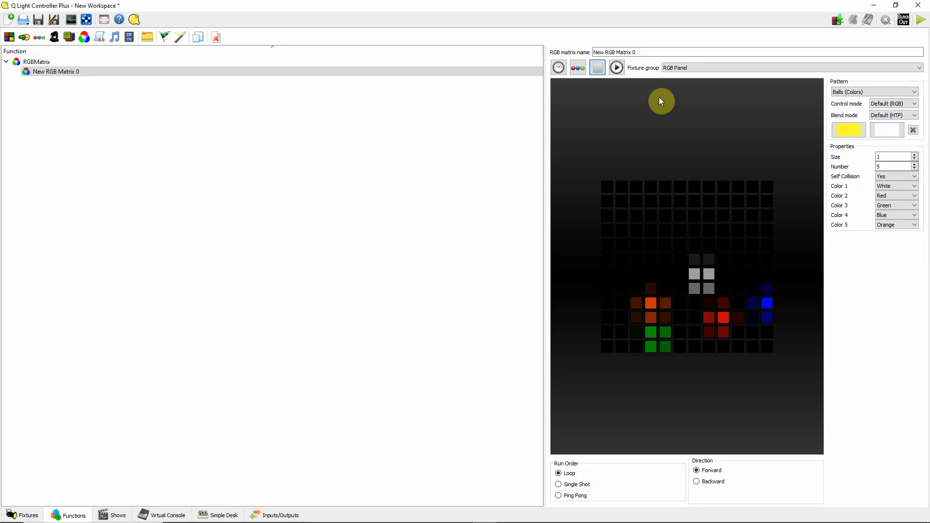
left_click(914, 92)
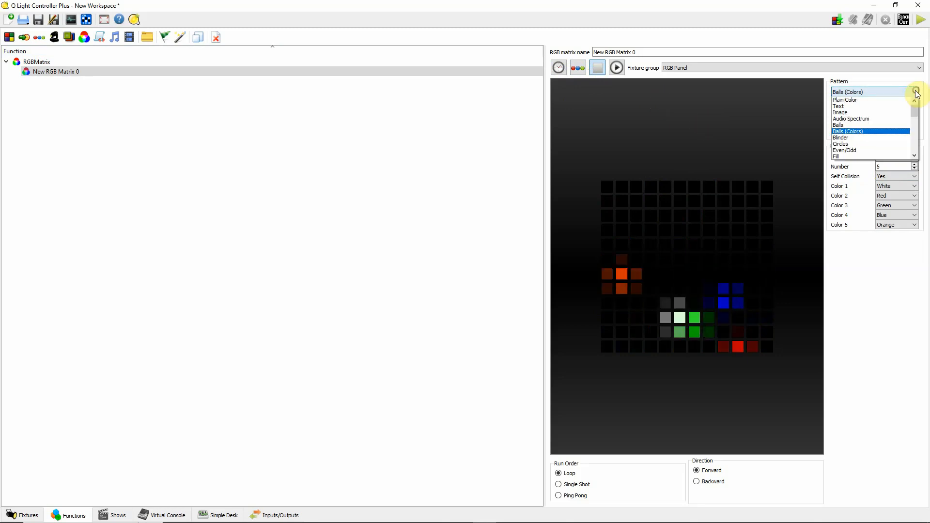
left_click(877, 140)
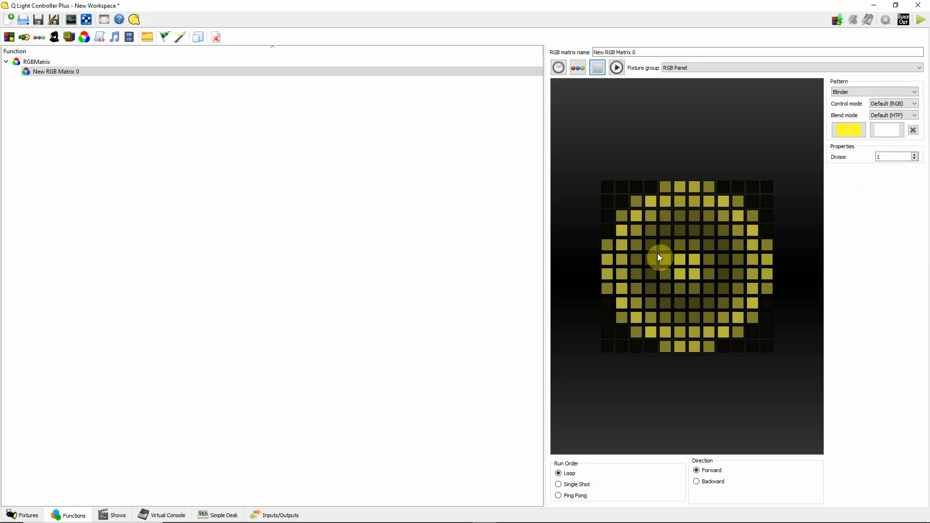
Set the matrix's hold time to 112 ms in its speed settings, and close them.
left_click(558, 68)
left_click_drag(373, 256, 375, 232)
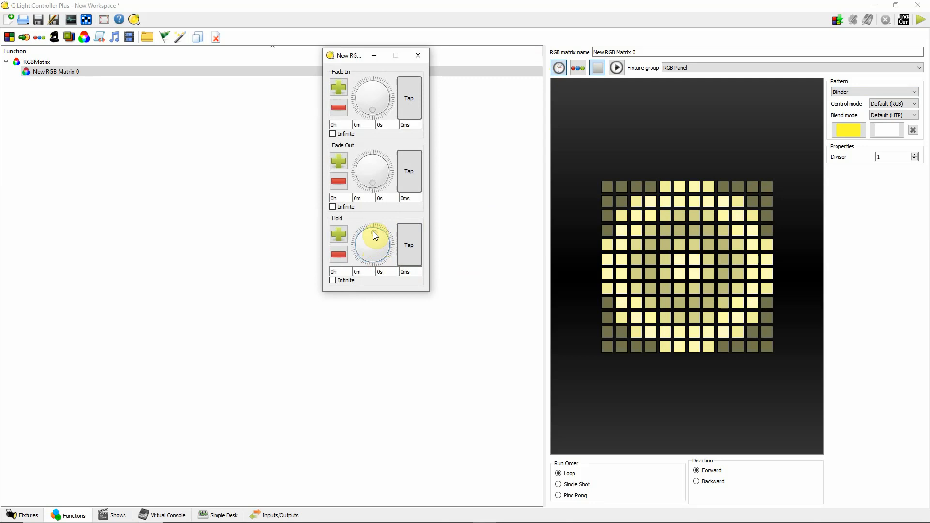
left_click_drag(374, 232, 380, 238)
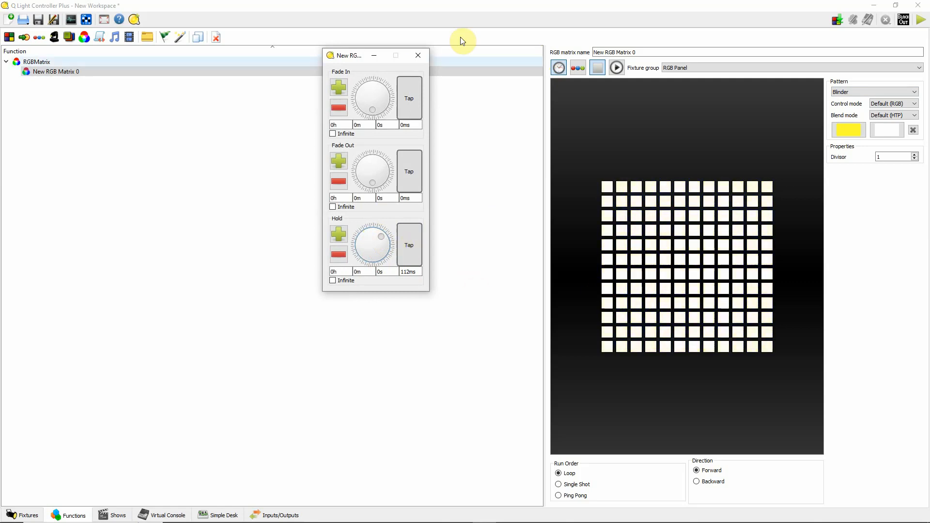
left_click(417, 55)
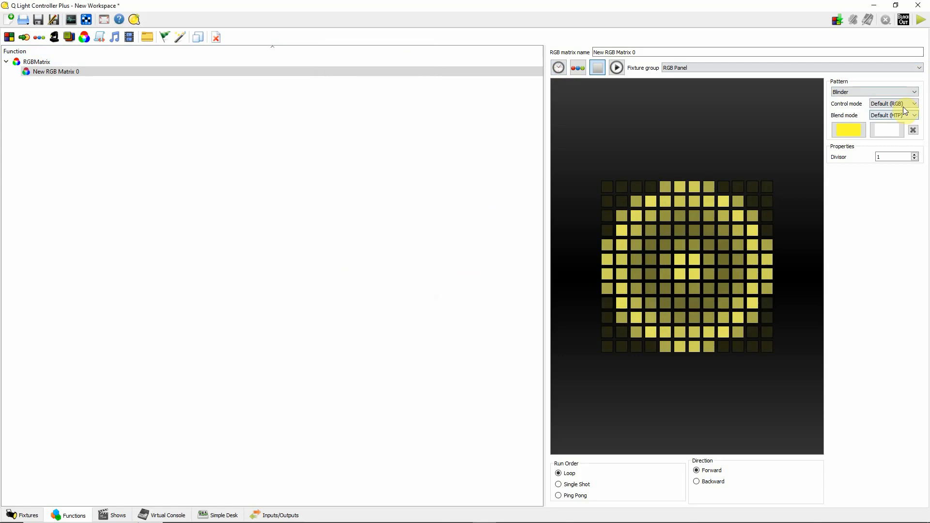
Change the matrix pattern to Circles, and try another circle diameter.
left_click(914, 92)
left_click(870, 143)
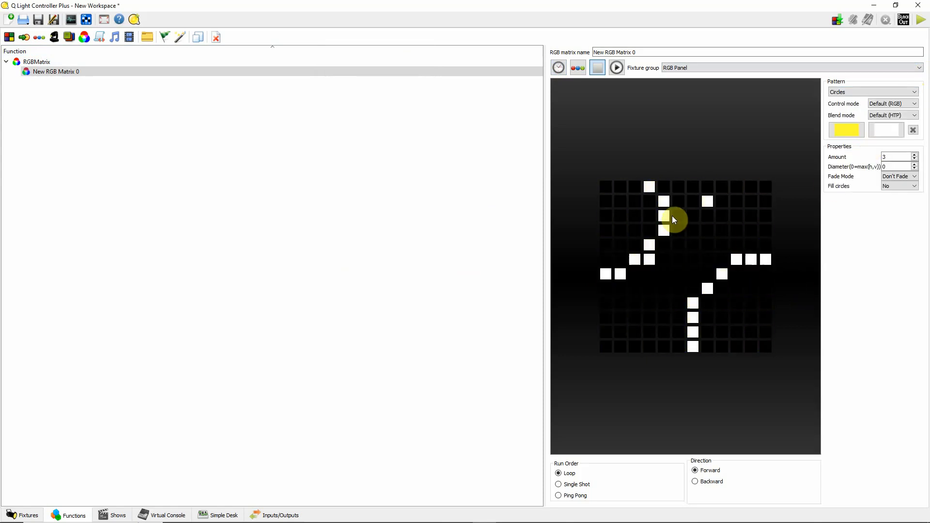
left_click(915, 165)
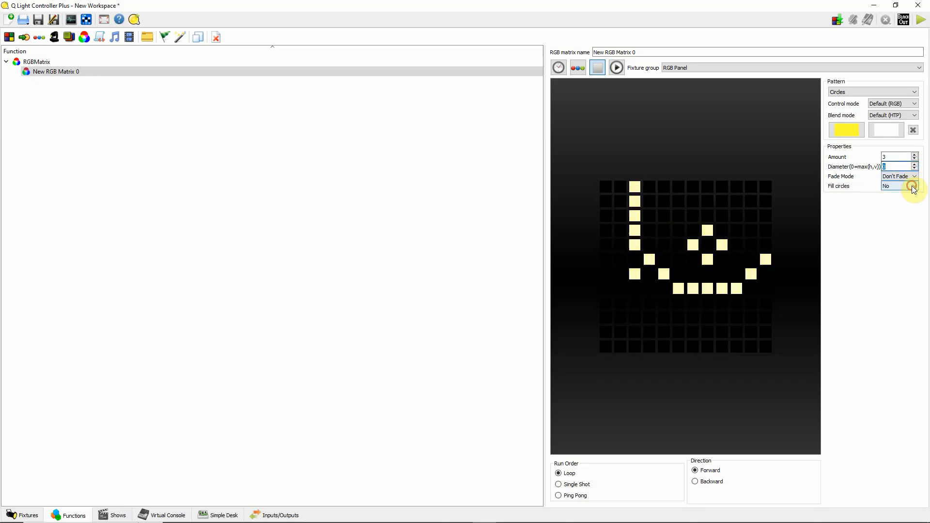
Try the Circles pattern with Fill circles set to Yes, and return the option to No.
left_click(909, 186)
left_click(909, 200)
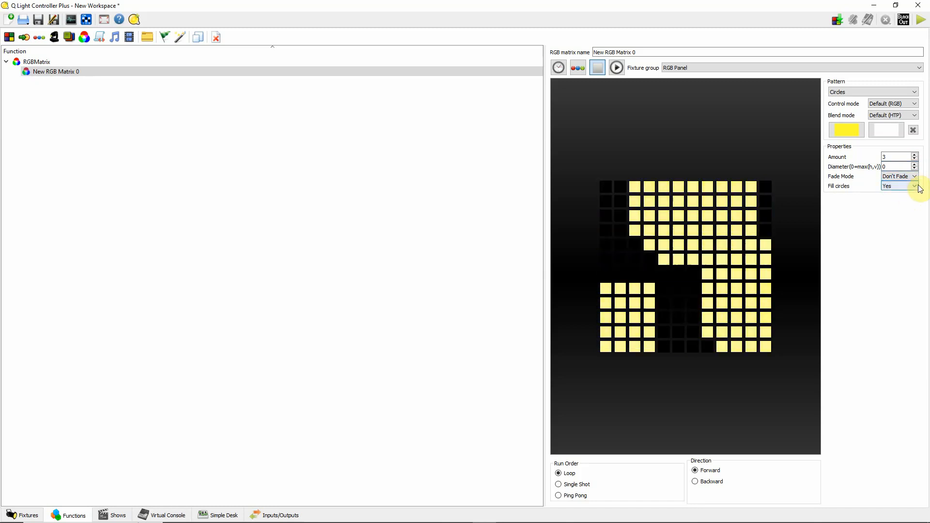
left_click(915, 187)
left_click(904, 193)
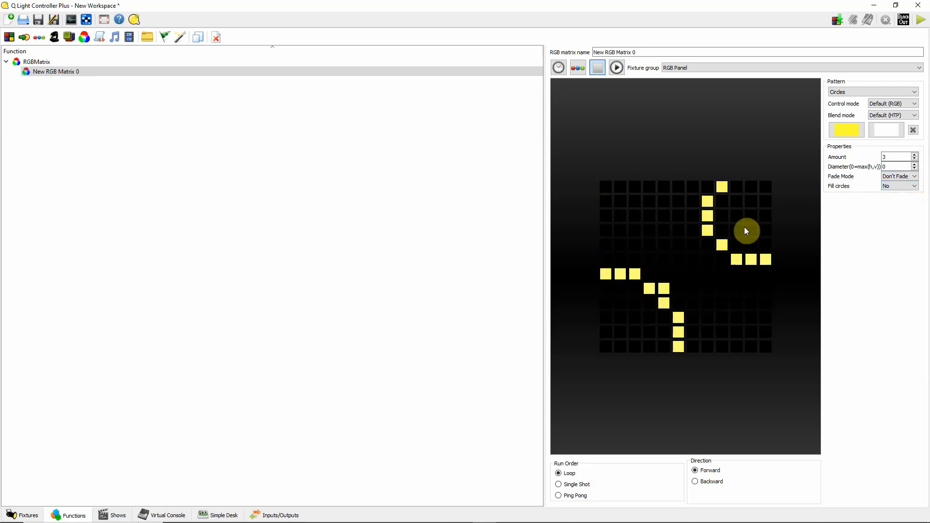
Change the matrix pattern to Even/Odd.
left_click(913, 92)
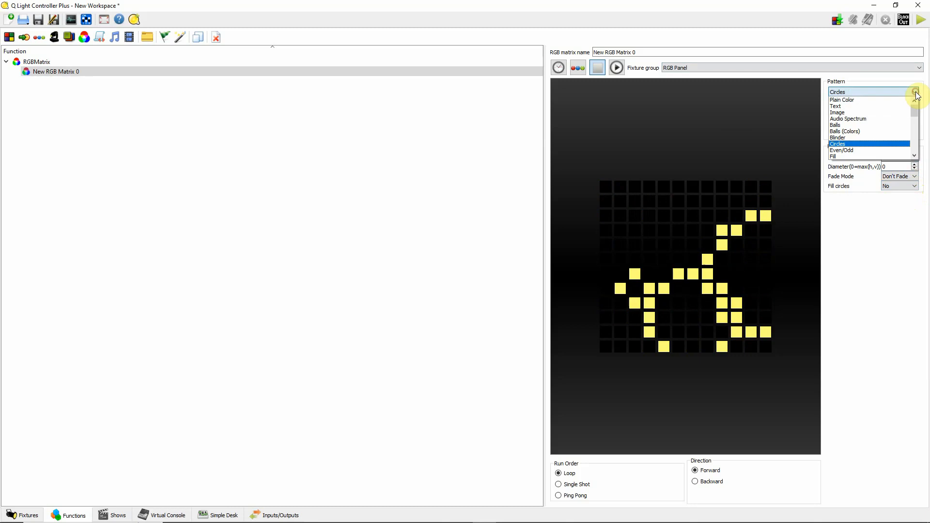
left_click(883, 151)
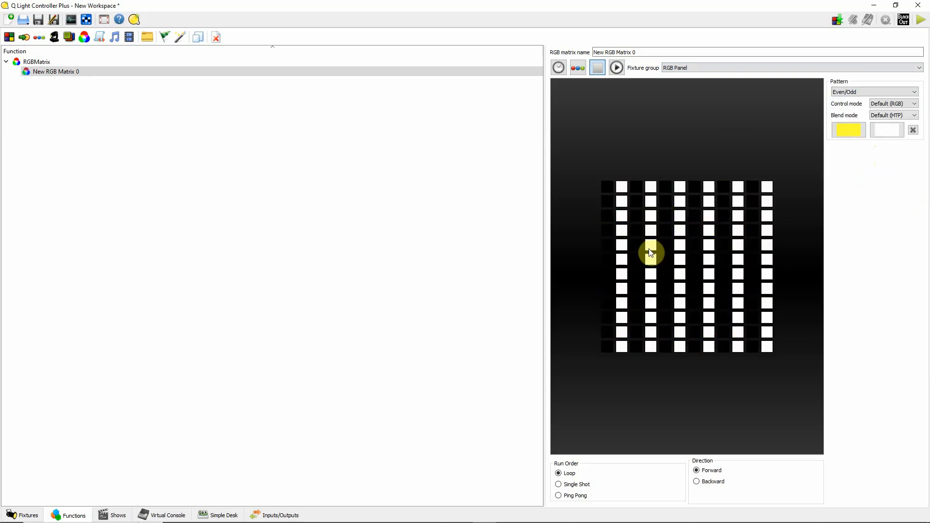
Set the matrix's hold time to 287 ms in its speed settings, and close them.
left_click(559, 68)
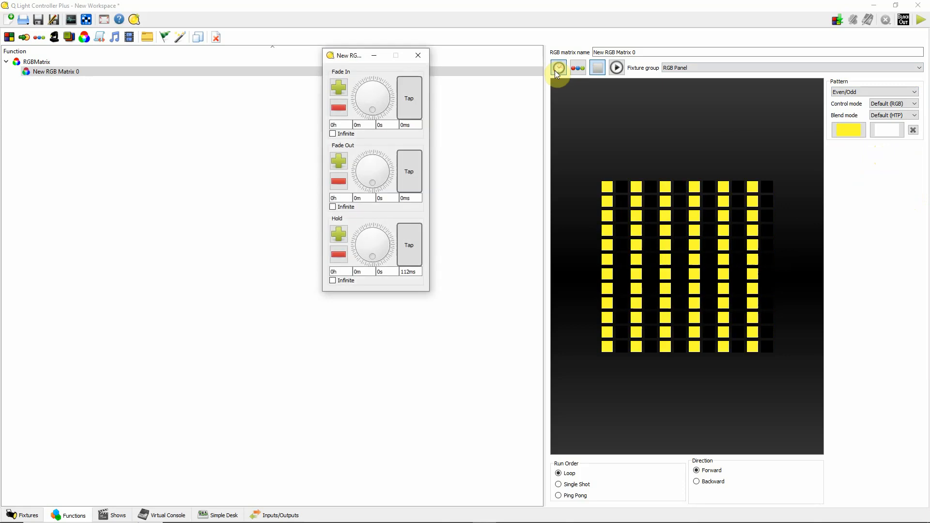
mouse_move(373, 256)
left_mouse_down()
mouse_move(364, 237)
mouse_move(360, 246)
left_mouse_up()
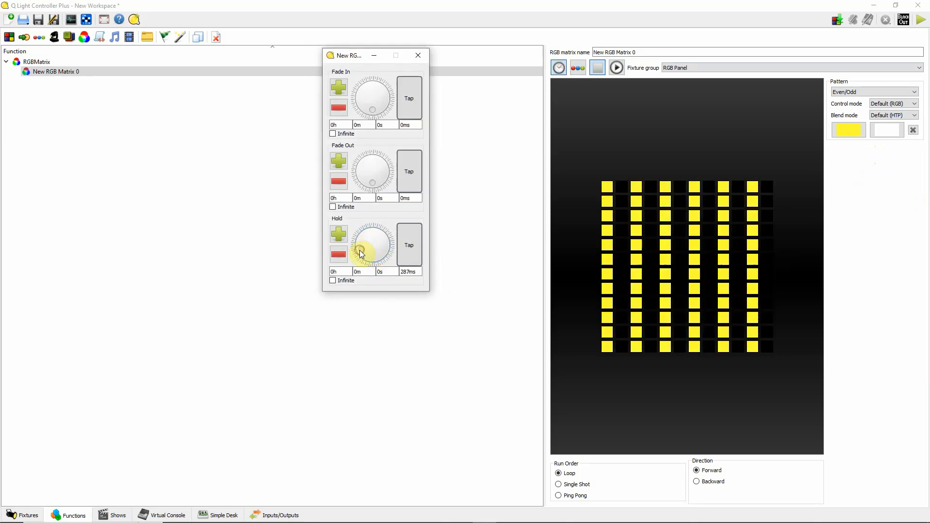
left_click(418, 55)
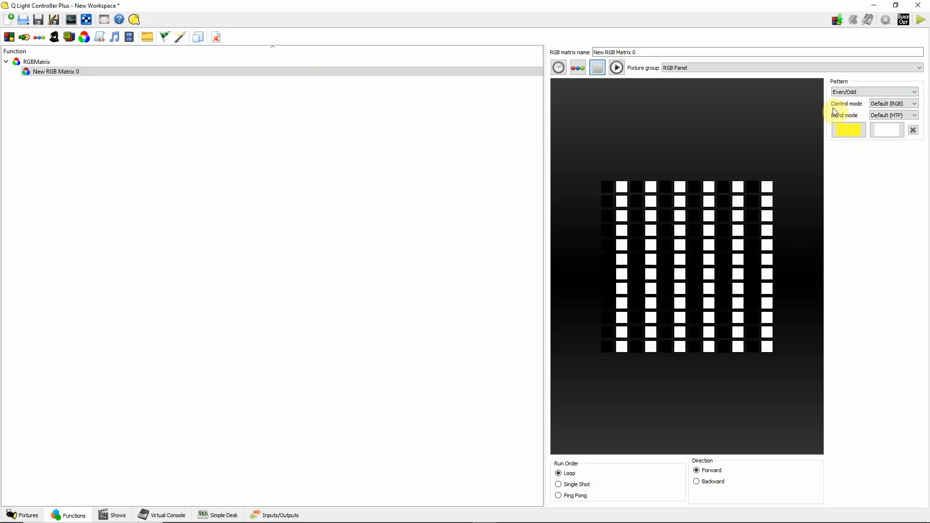
Check the blend mode options and read their explanation in the RGB Matrix Editor documentation, and close the documentation.
left_click(914, 115)
left_click(911, 124)
left_click(124, 19)
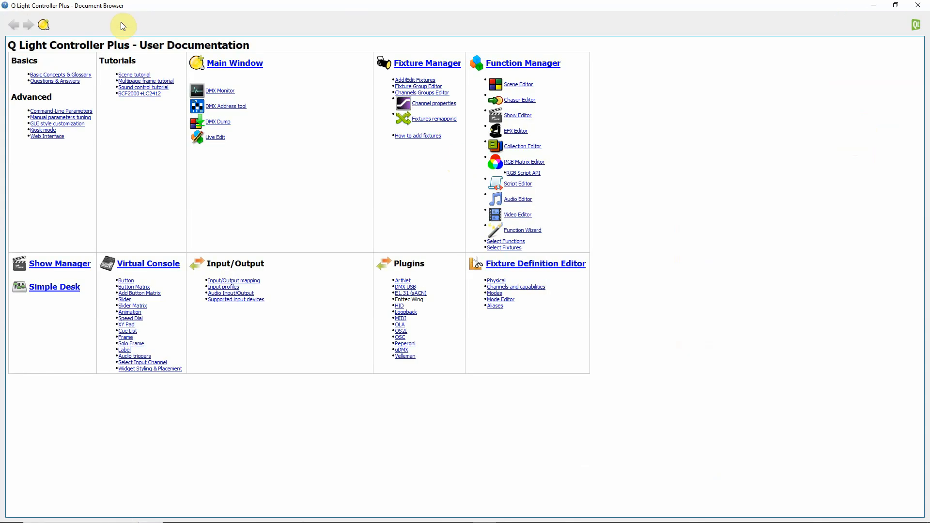
left_click(525, 162)
scroll(324, 358, "down", 5)
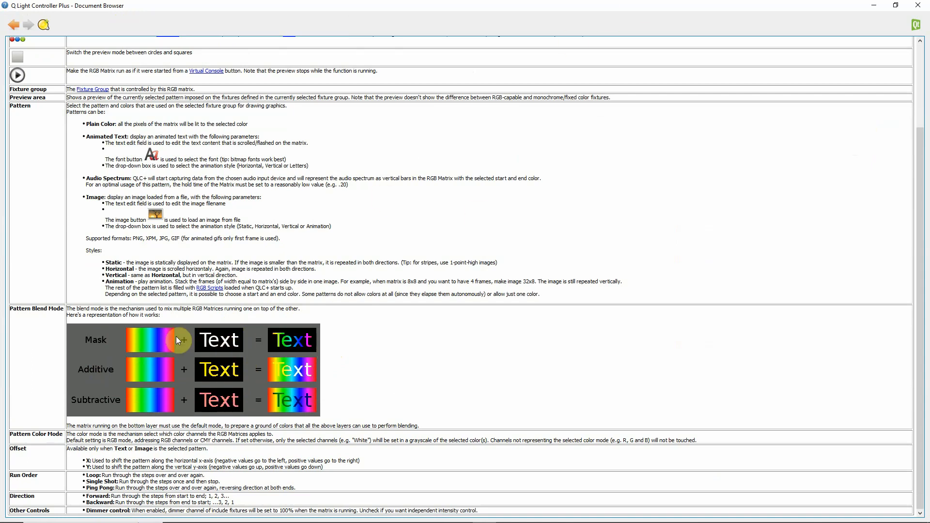
left_click(918, 7)
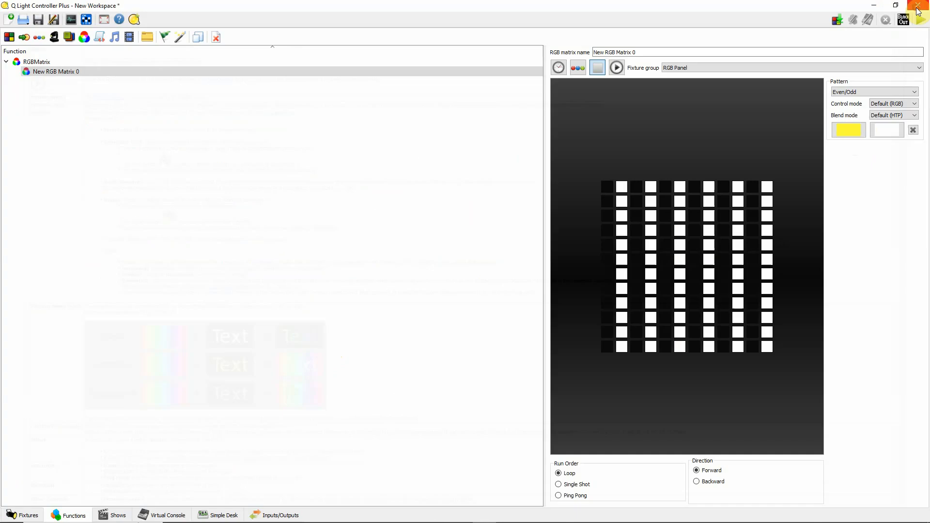
Change the matrix pattern to Fill and set its end color to blue (#1128ff).
left_click(909, 92)
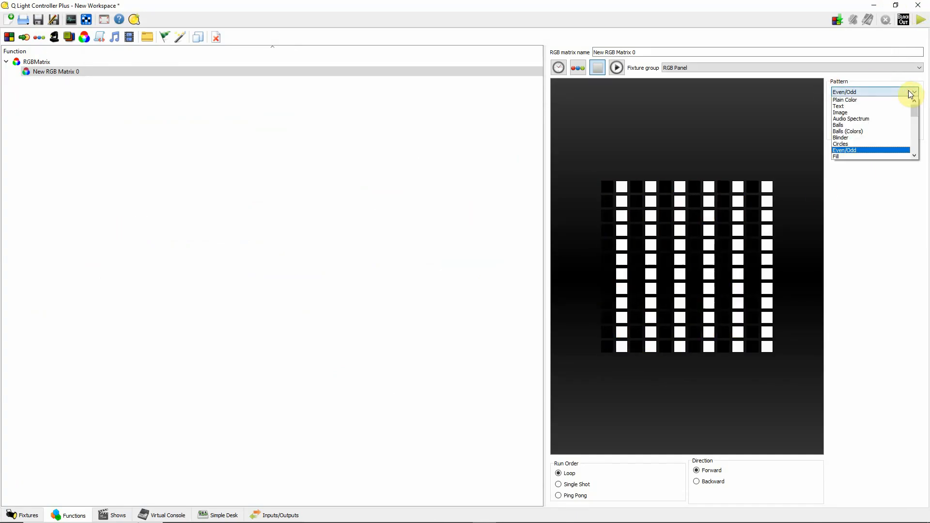
left_click(882, 155)
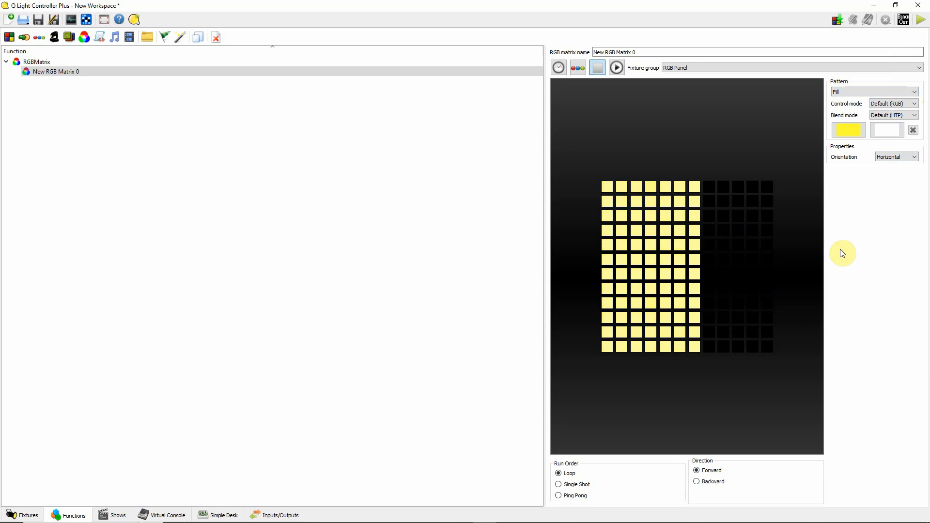
left_click(888, 133)
left_click(498, 186)
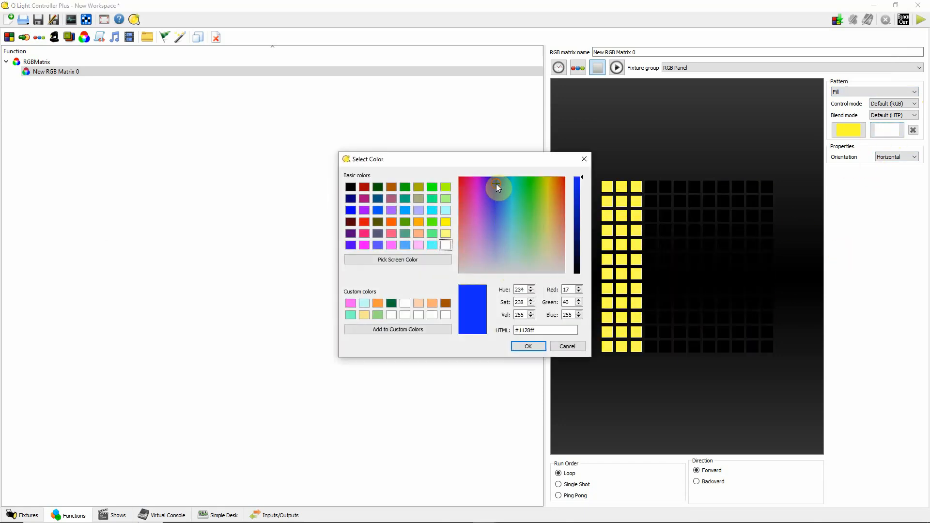
left_click(528, 347)
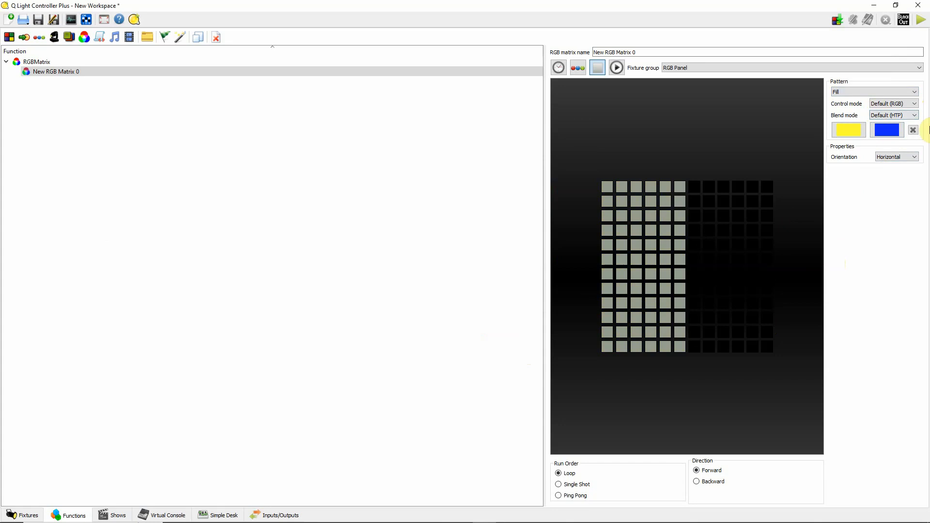
Try the Fill pattern with Vertical orientation, and return the orientation to Horizontal.
left_click(913, 157)
left_click(914, 162)
left_click(914, 159)
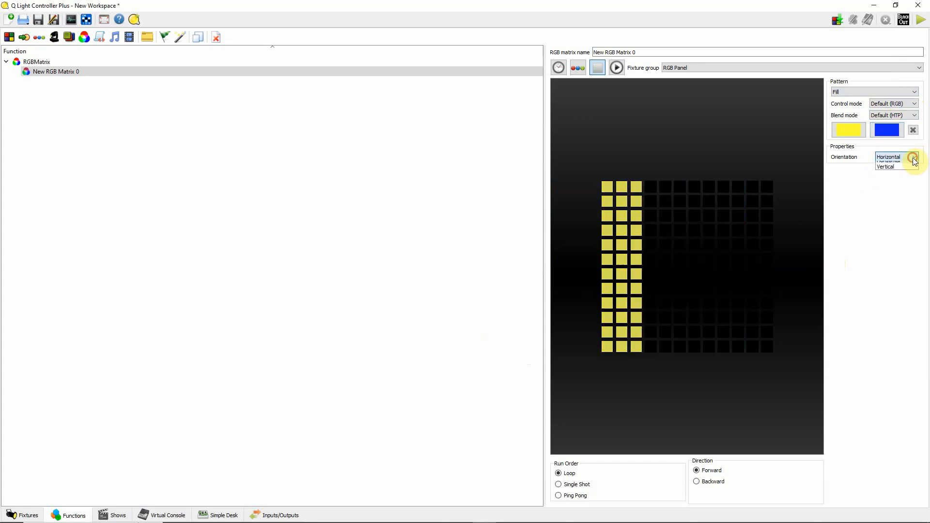
left_click(911, 172)
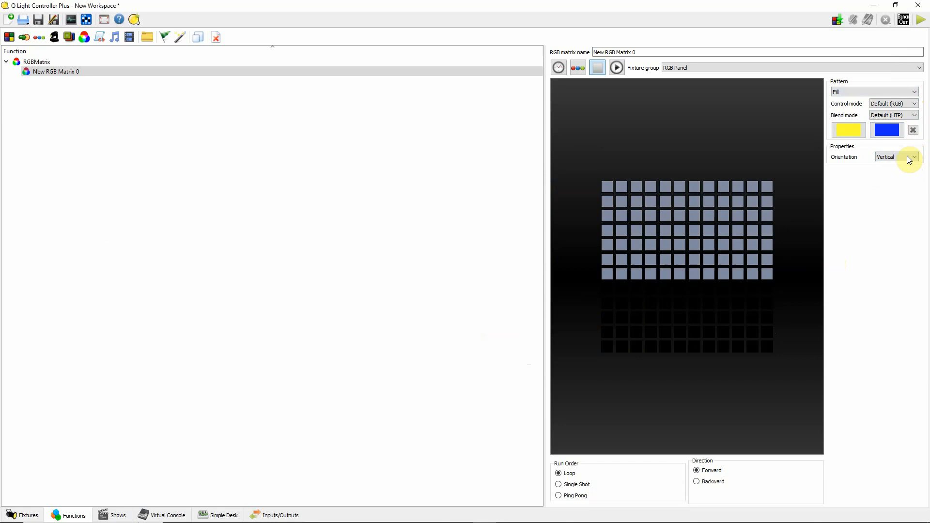
left_click(908, 157)
left_click(907, 165)
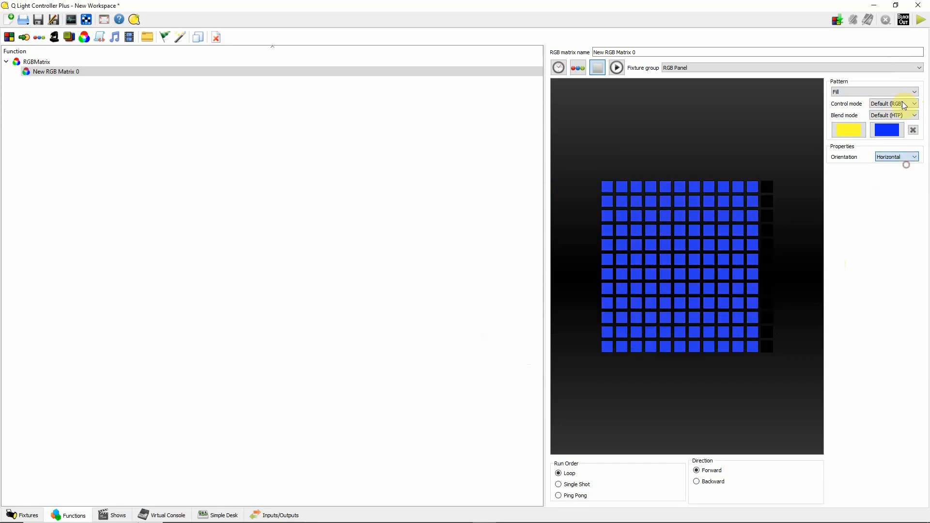
Save the Fill matrix as a sequence, and open that sequence to examine its steps and their timing.
left_click(873, 92)
scroll(914, 115, "down", 2)
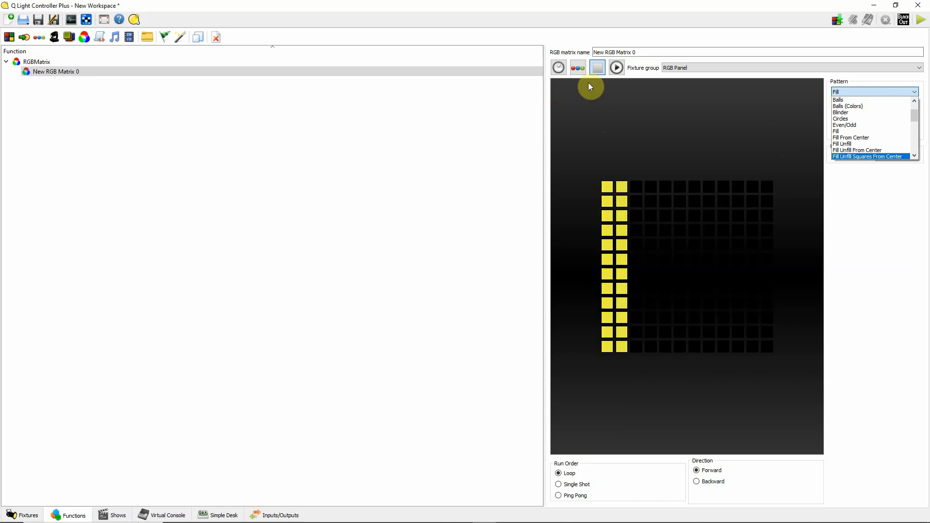
left_click(576, 68)
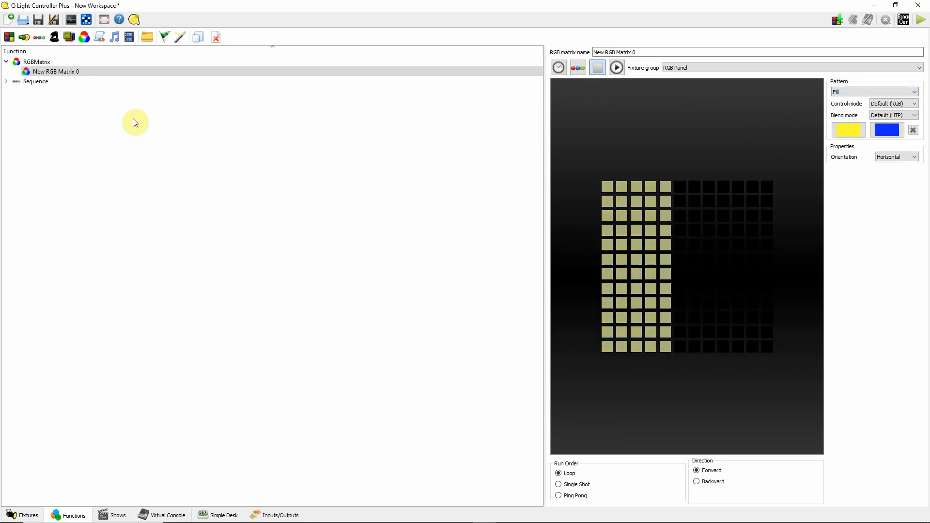
left_click(28, 82)
left_click(60, 91)
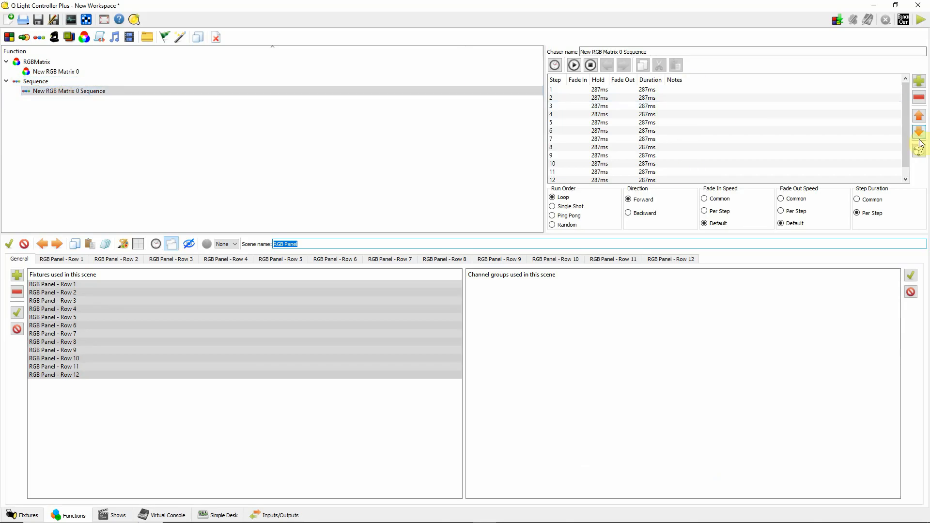
scroll(906, 131, "down", 1)
left_click(681, 89)
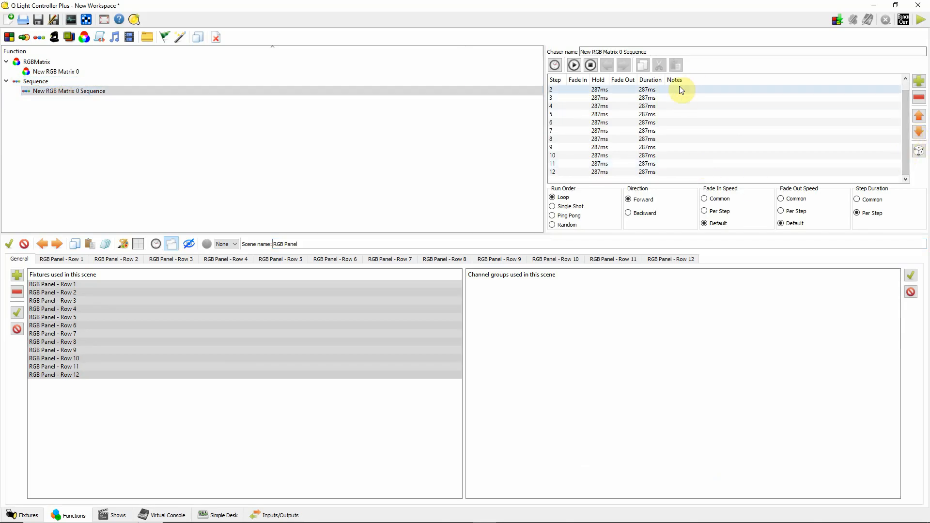
scroll(905, 145, "up", 1)
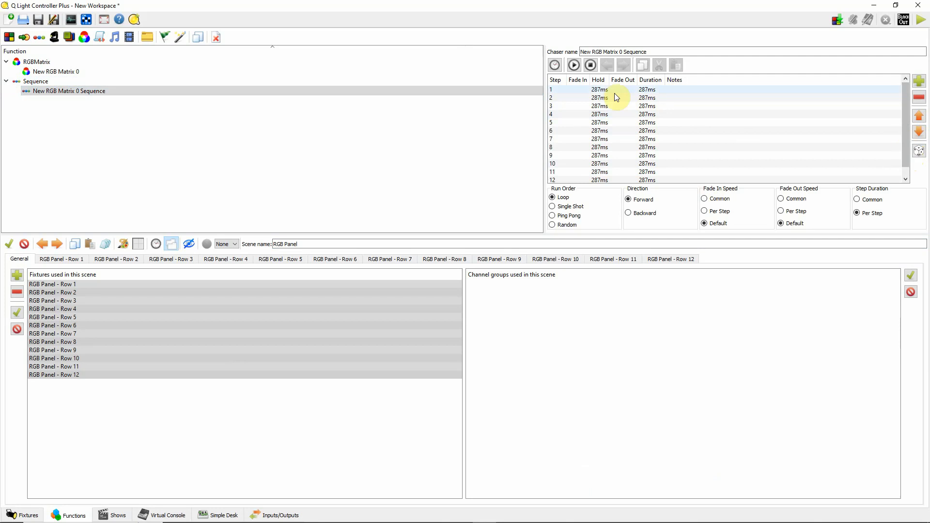
scroll(907, 124, "down", 1)
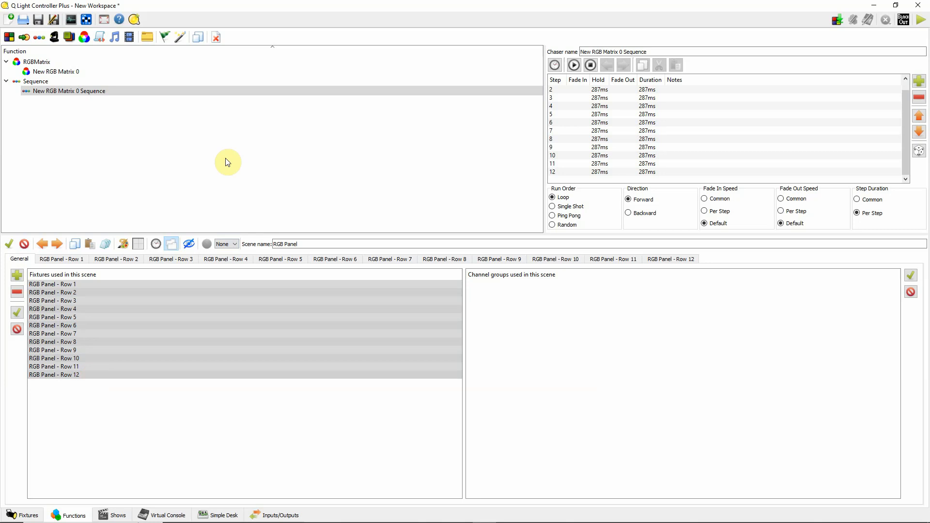
Return to New RGB Matrix 0 and change its pattern to Fill From Center.
left_click(62, 72)
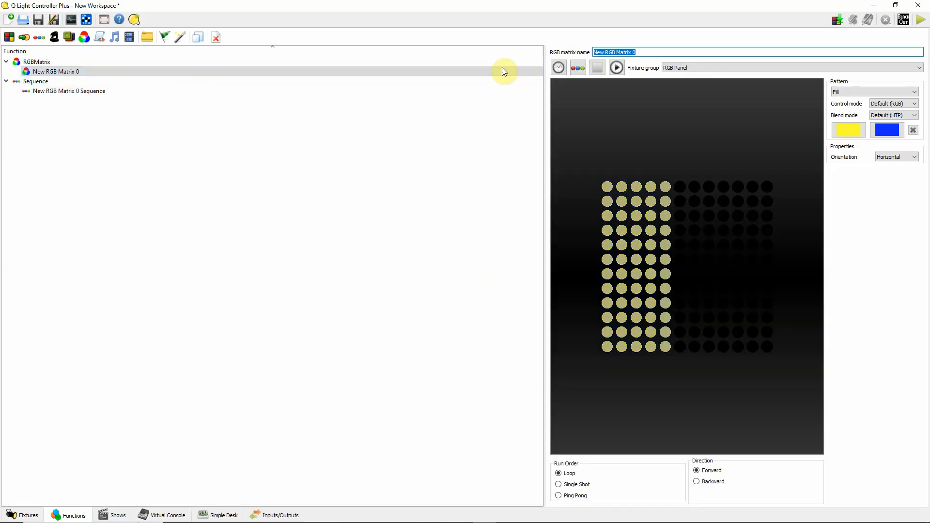
left_click(919, 69)
left_click(919, 69)
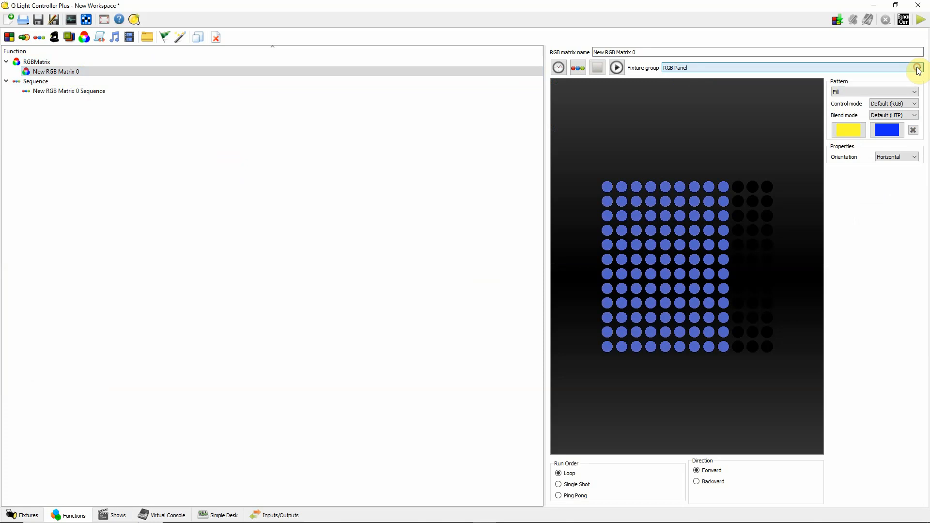
left_click(917, 92)
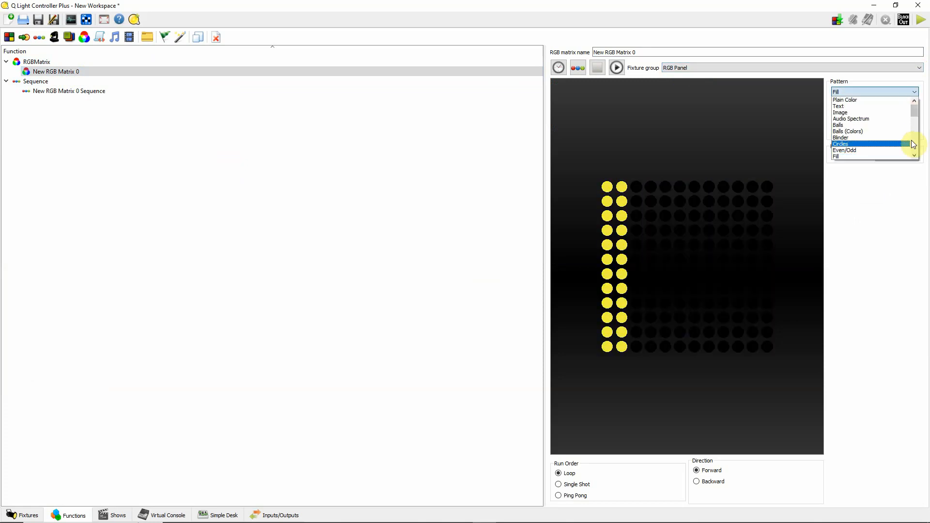
left_click_drag(916, 113, 917, 120)
left_click(851, 125)
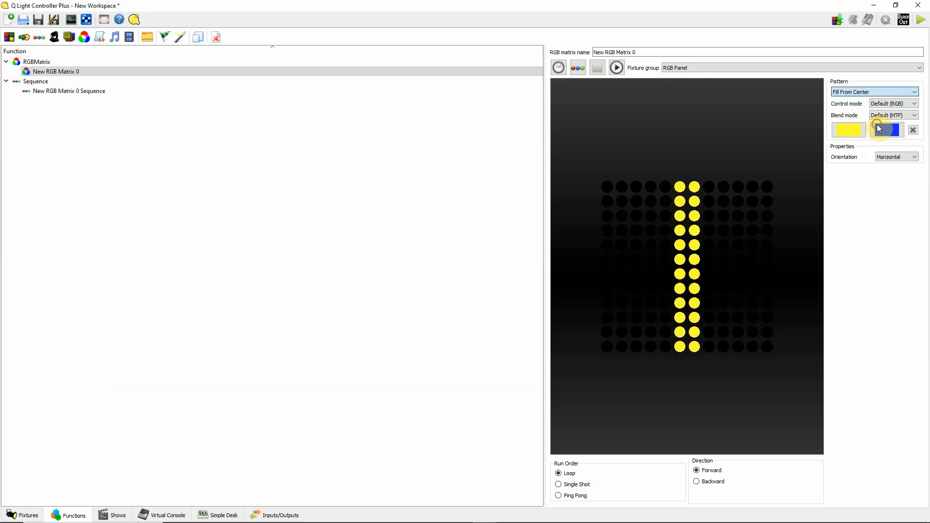
Try the patterns Fill Unfill, Fill Unfill From Center and Fill Unfill Squares From Center on the matrix.
left_click(914, 92)
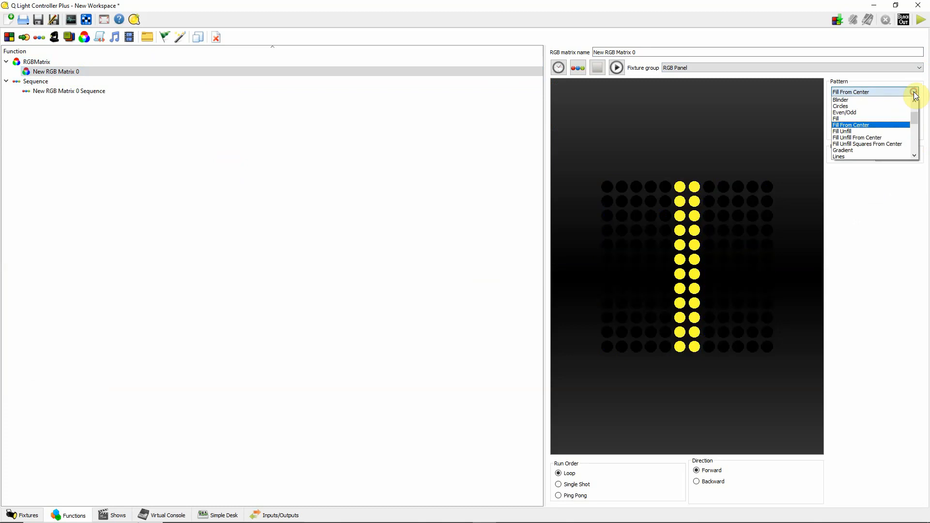
left_click(891, 130)
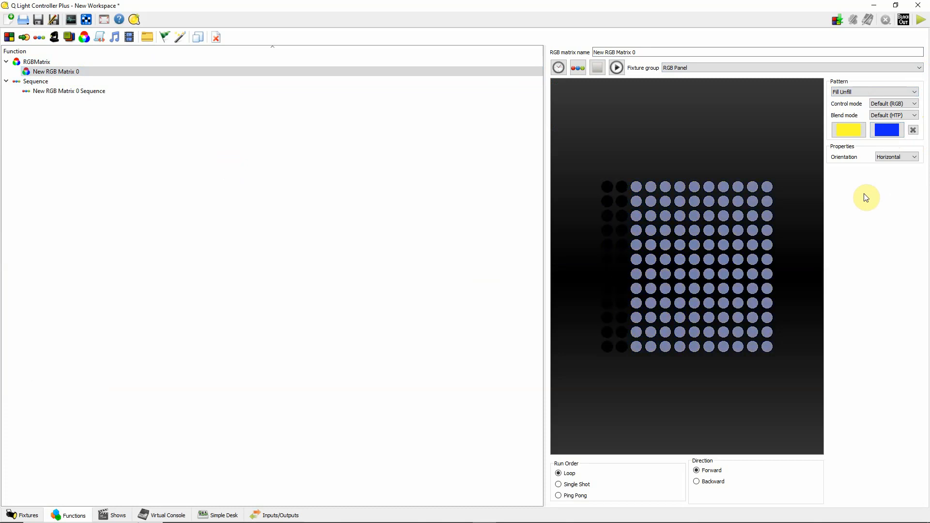
left_click(914, 92)
left_click(890, 137)
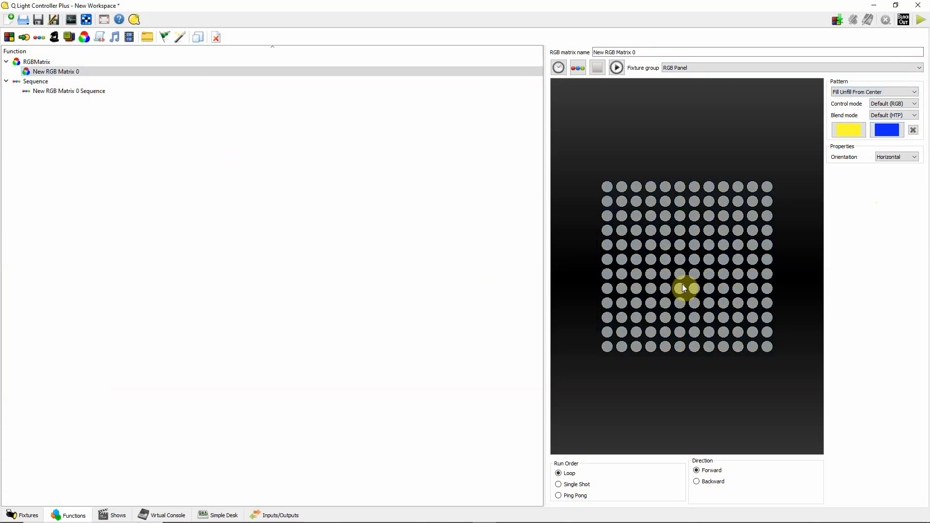
left_click(913, 92)
left_click(896, 143)
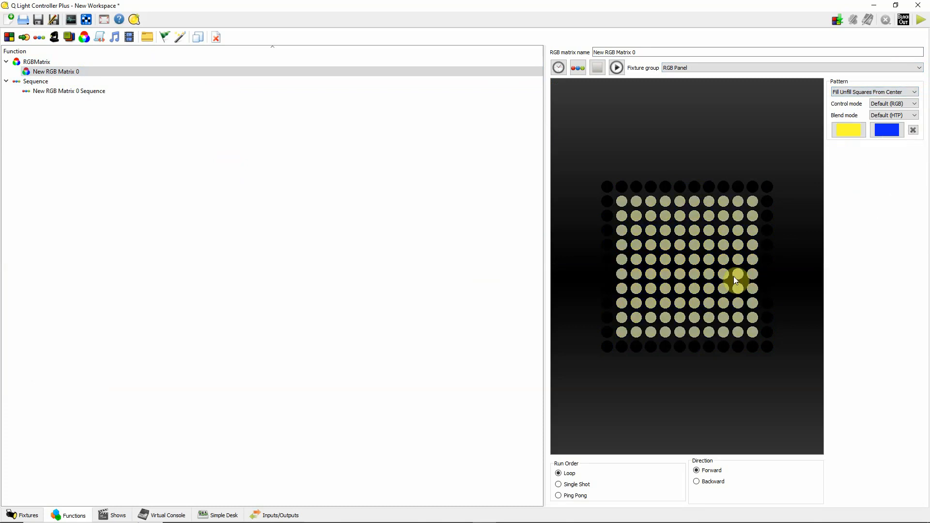
Change the matrix pattern to Gradient.
left_click(913, 92)
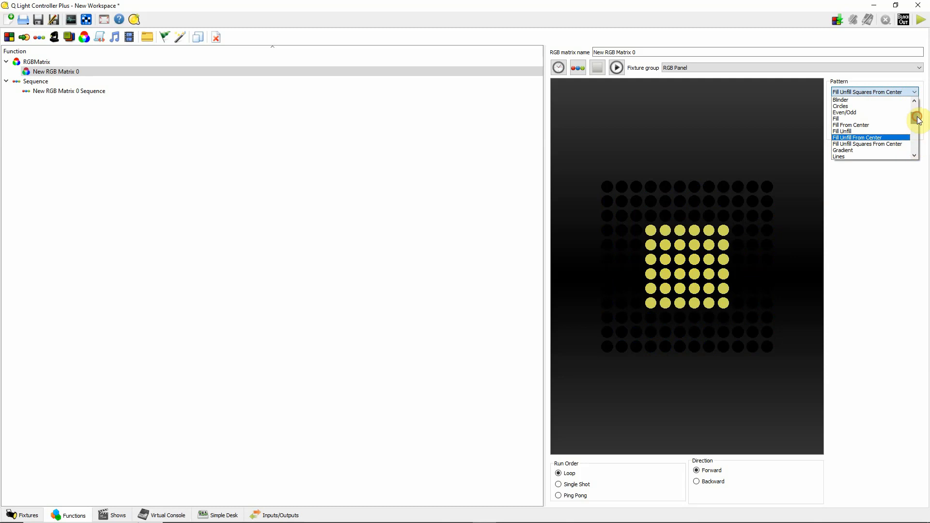
scroll(913, 126, "down", 1)
left_click(857, 140)
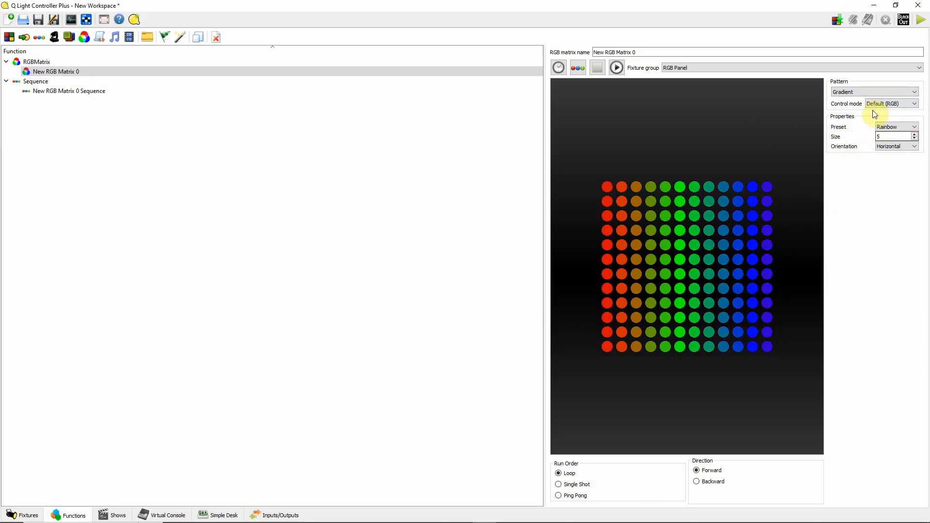
Try the Gradient pattern's Abstract preset, and set the preset to Ocean.
left_click(914, 128)
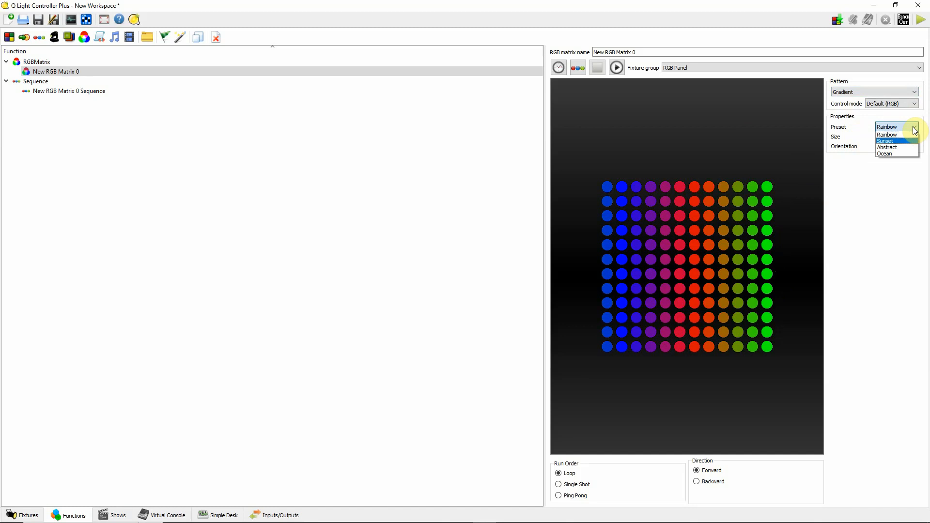
left_click(907, 147)
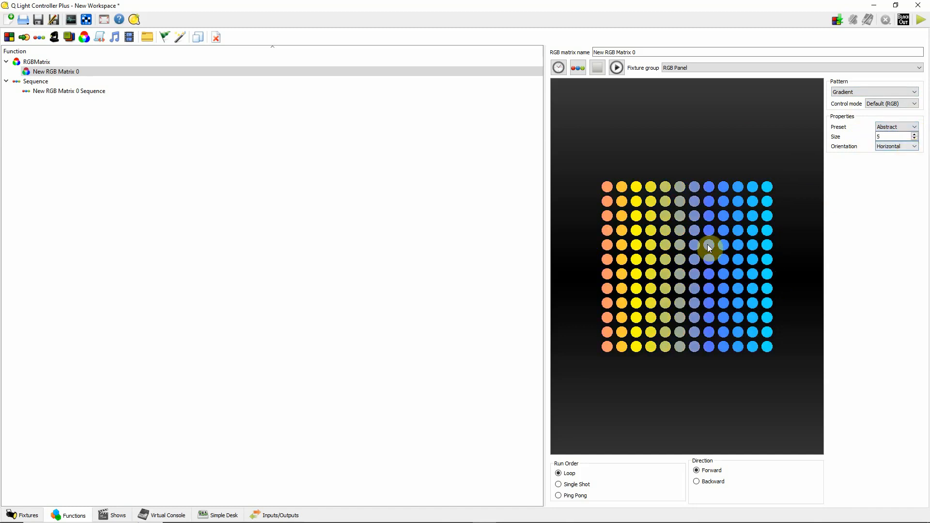
left_click(900, 128)
left_click(900, 153)
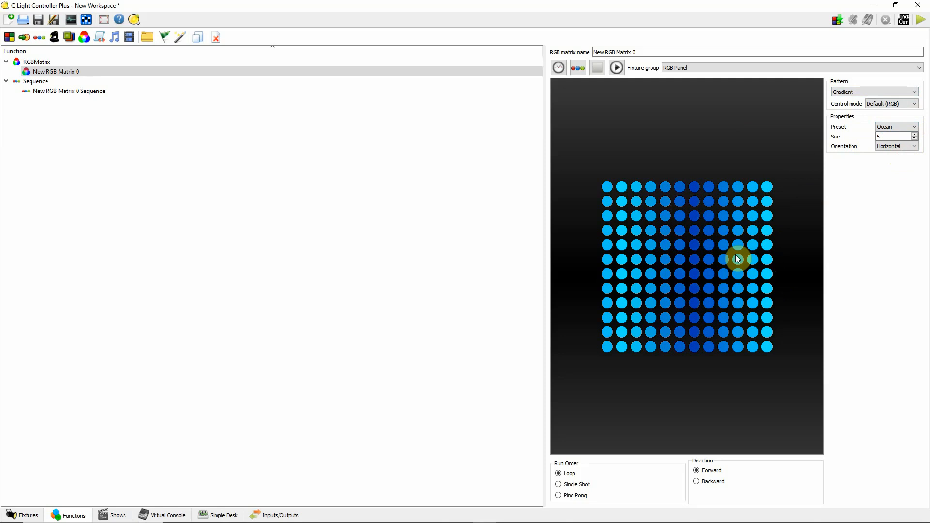
Try the Ocean gradient at size 1, and raise the size again for wider color transitions.
left_click(914, 138)
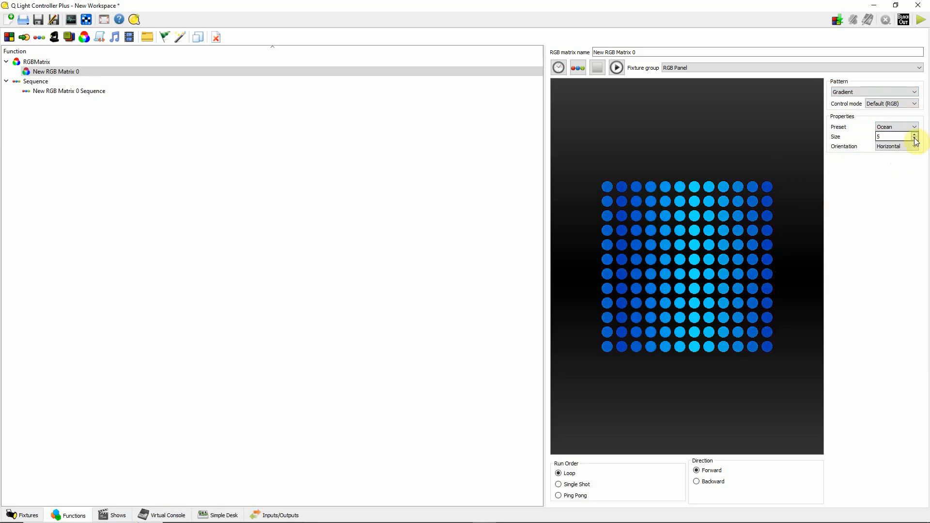
left_click(914, 139)
left_click(914, 139)
left_click(915, 139)
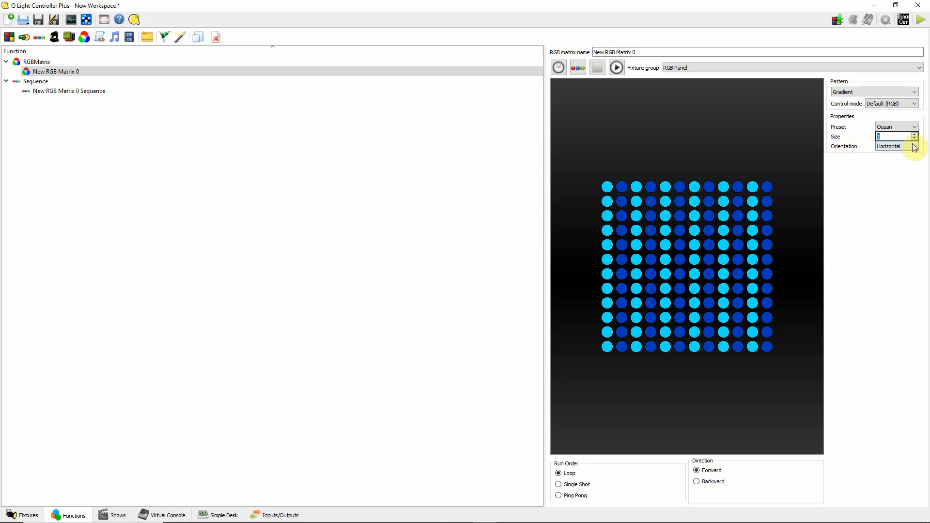
left_click(914, 135)
left_click(914, 134)
left_click(914, 135)
left_click(914, 134)
left_click(914, 135)
left_click(915, 134)
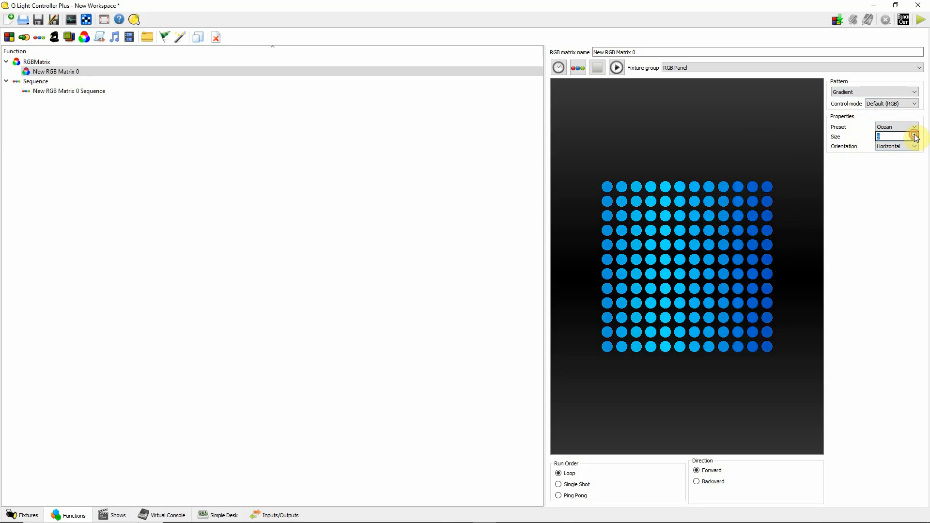
Set the Ocean gradient's size to 10, try the Vertical orientation, and set the orientation to Radial.
left_click(914, 134)
left_click(914, 134)
left_click(915, 134)
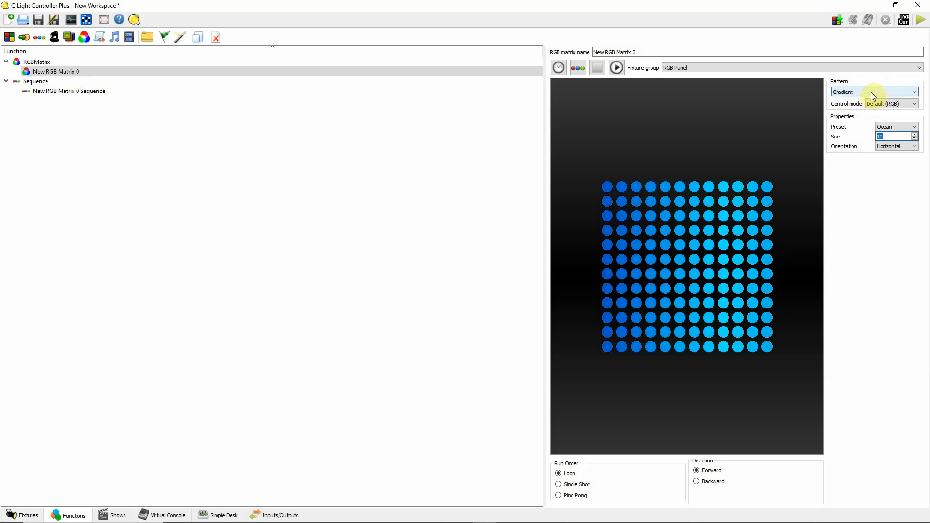
left_click(914, 147)
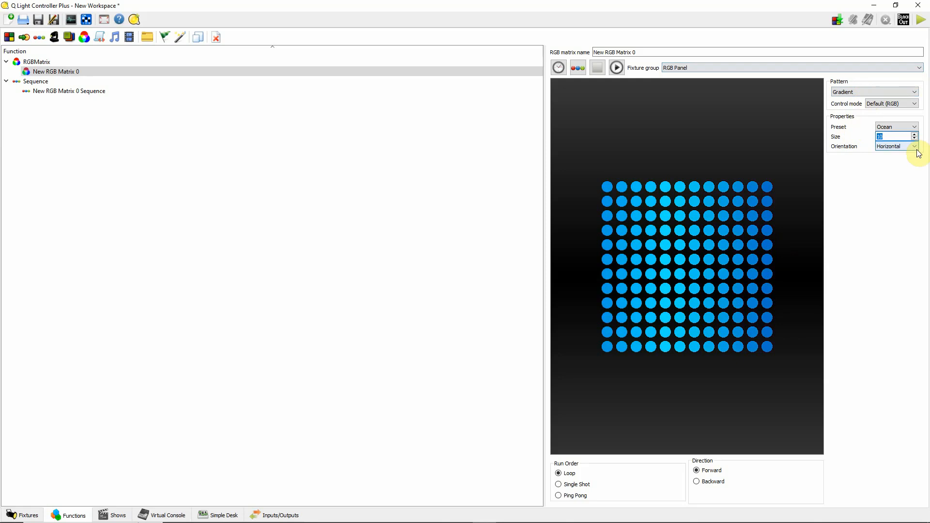
left_click(902, 160)
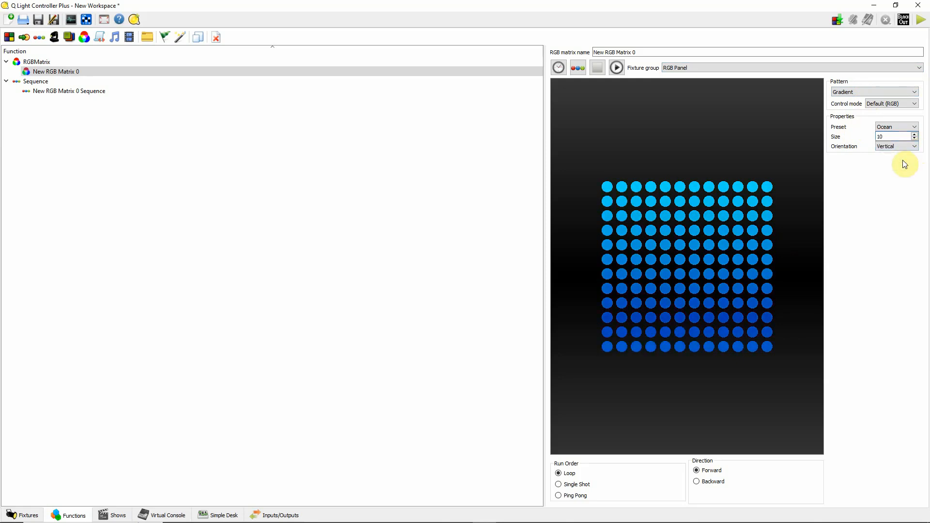
left_click(906, 146)
left_click(901, 167)
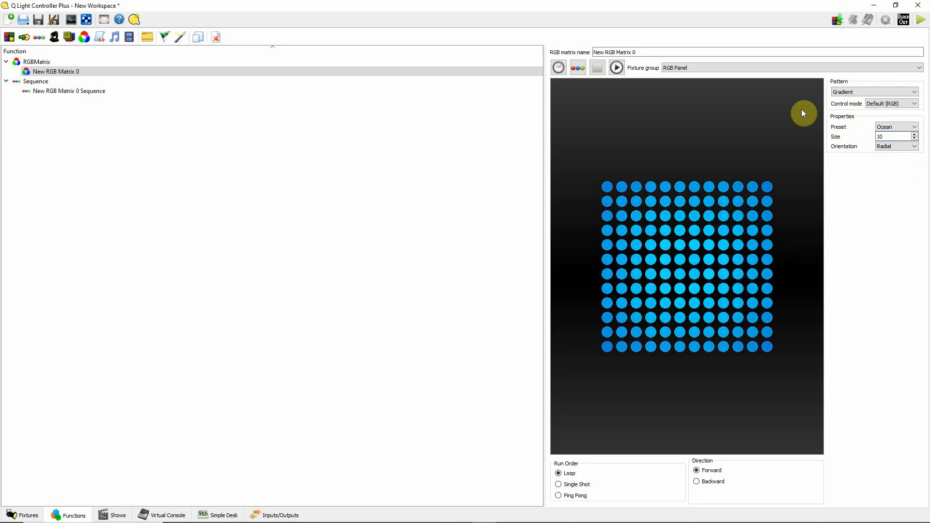
Try the Lines pattern on the matrix, and change the pattern to Noise.
left_click(899, 92)
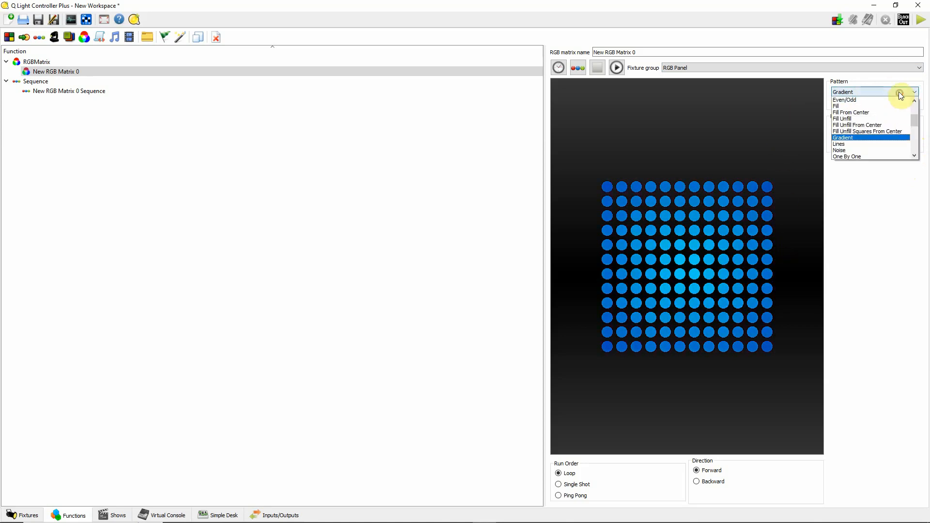
left_click(881, 144)
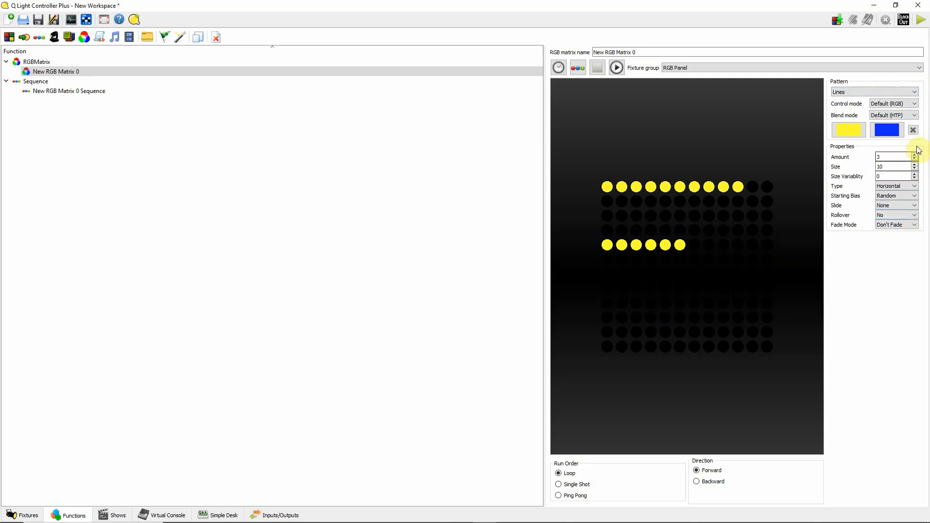
left_click(908, 93)
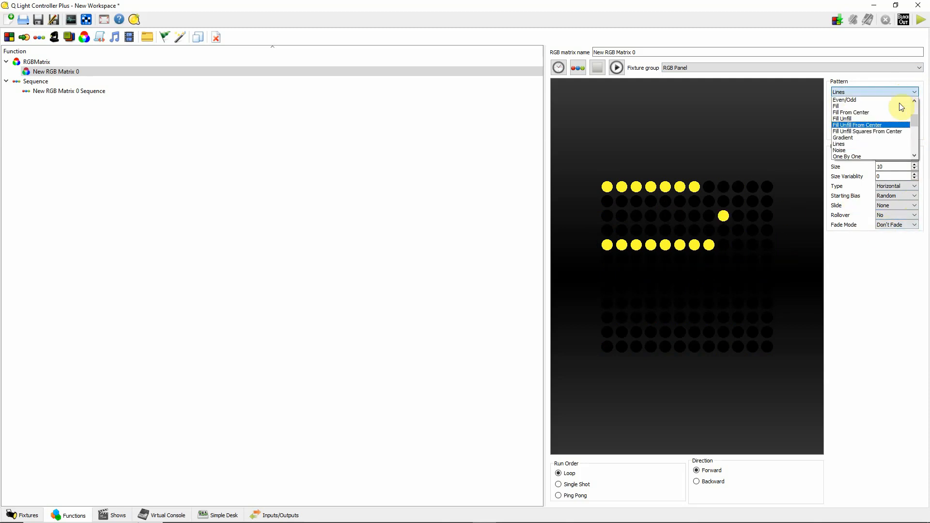
left_click(865, 152)
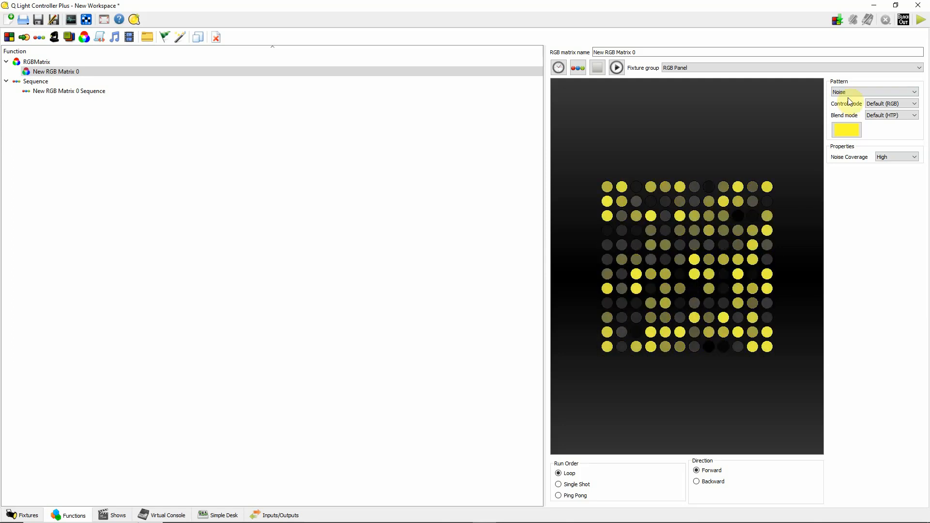
Try the Medium and High noise coverage, and set the coverage to Low.
left_click(911, 157)
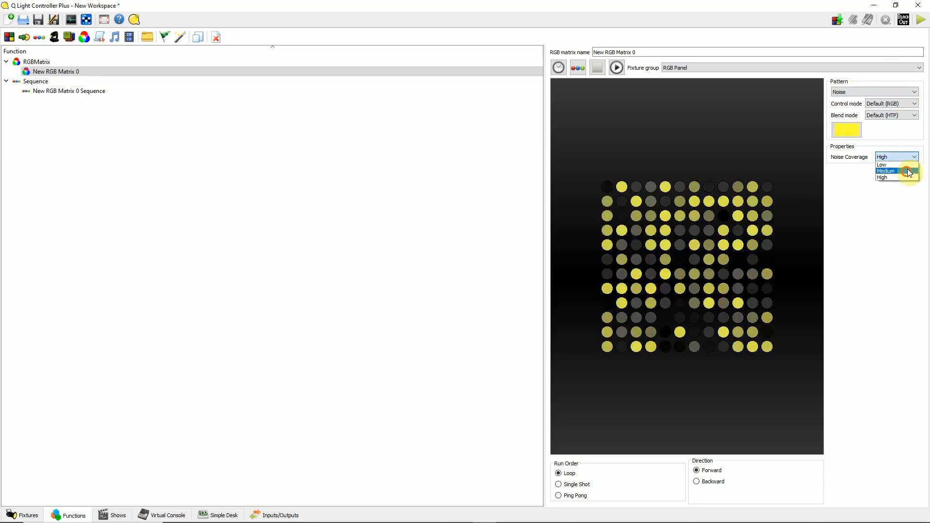
left_click(905, 168)
left_click(912, 156)
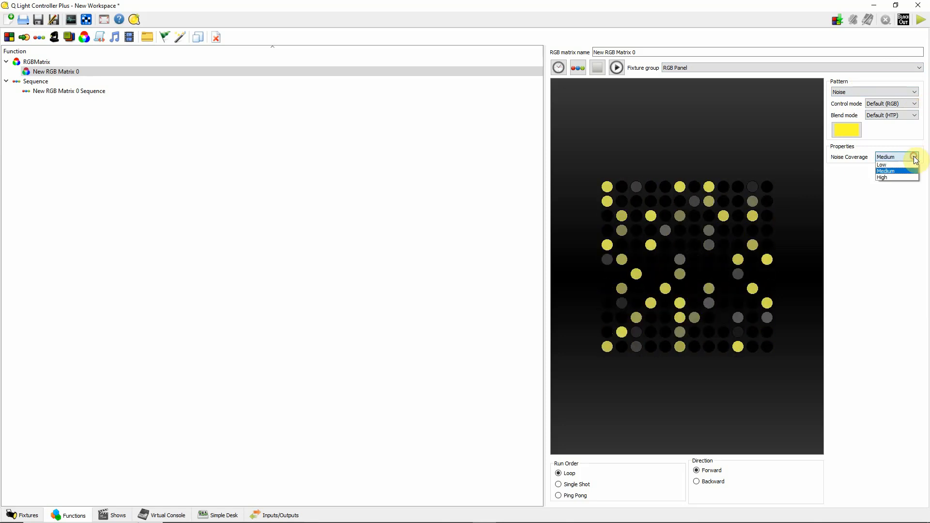
left_click(907, 177)
left_click(911, 157)
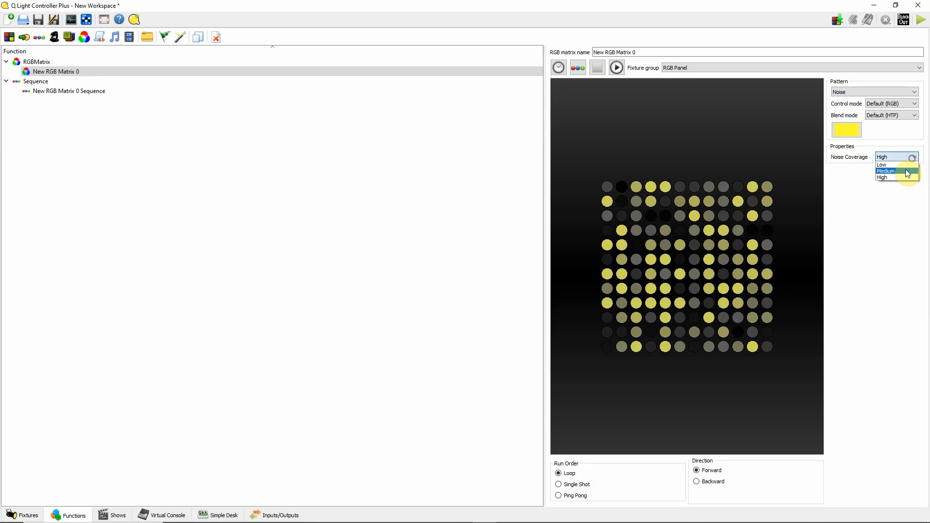
left_click(896, 160)
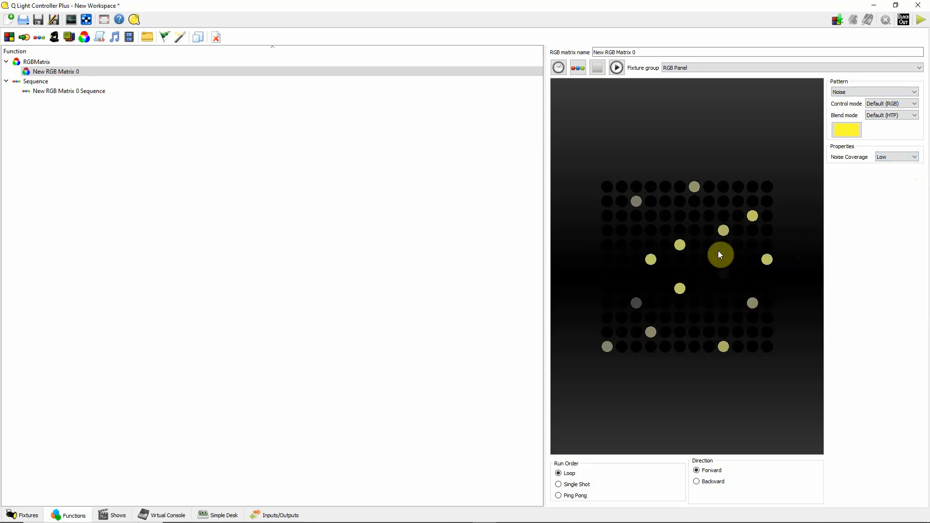
Try the One By One pattern on the matrix, and change the pattern to Opposite.
left_click(890, 91)
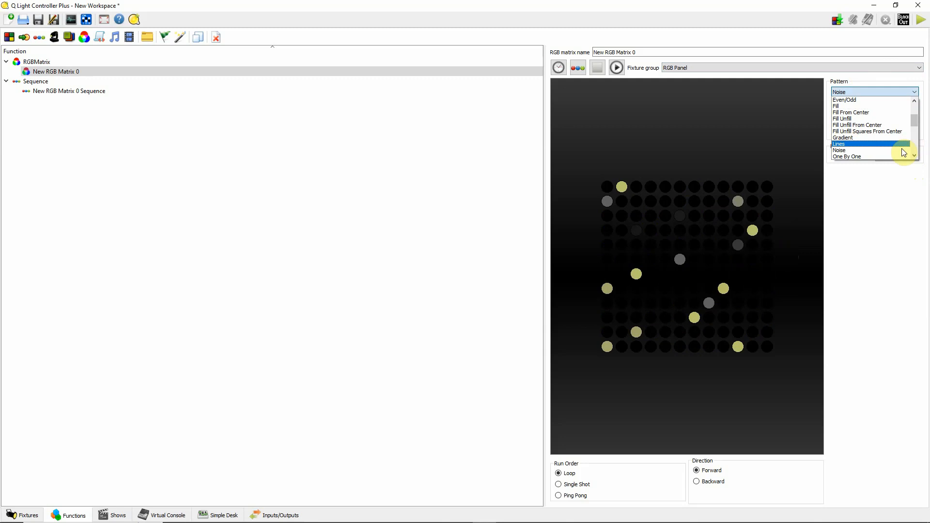
left_click(881, 158)
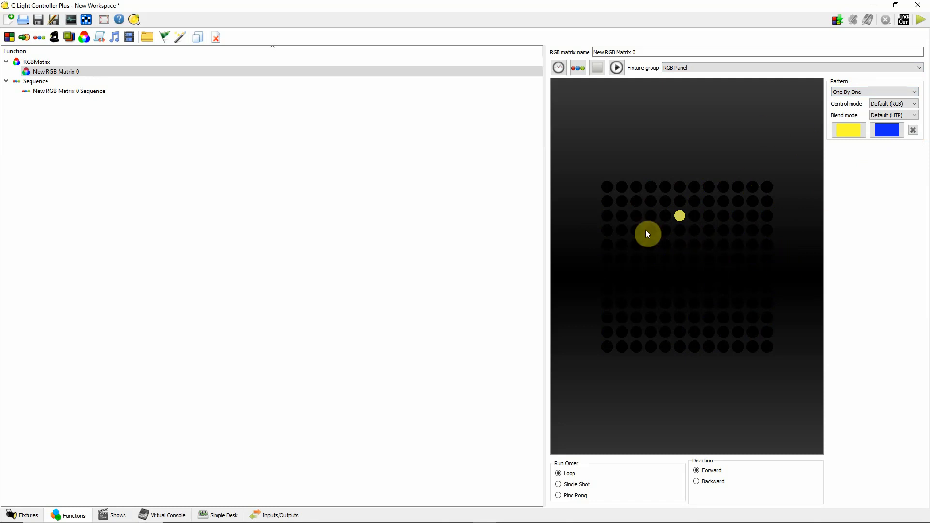
left_click(914, 92)
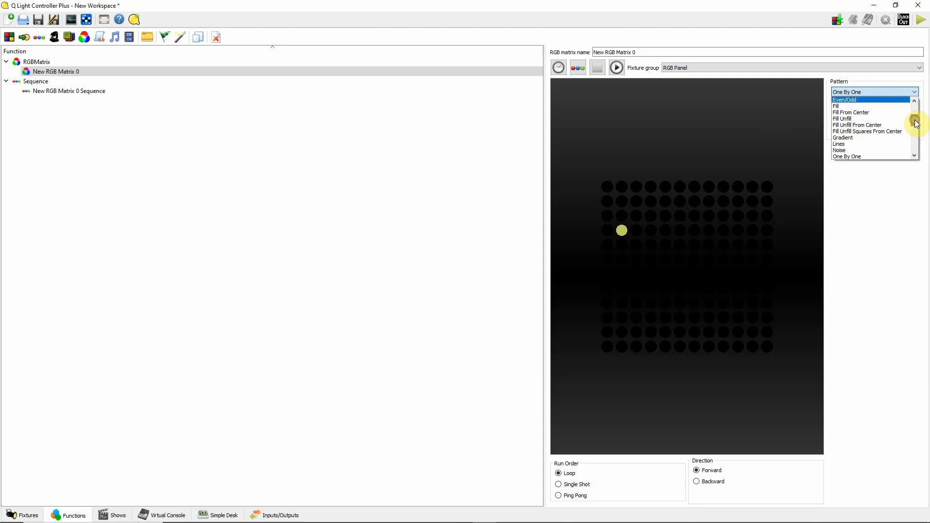
left_click_drag(914, 121, 915, 129)
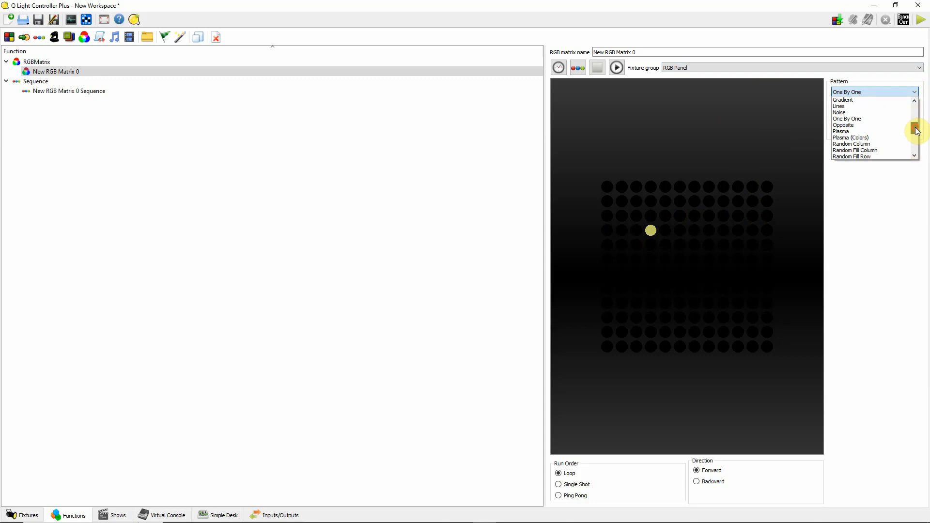
left_click(880, 126)
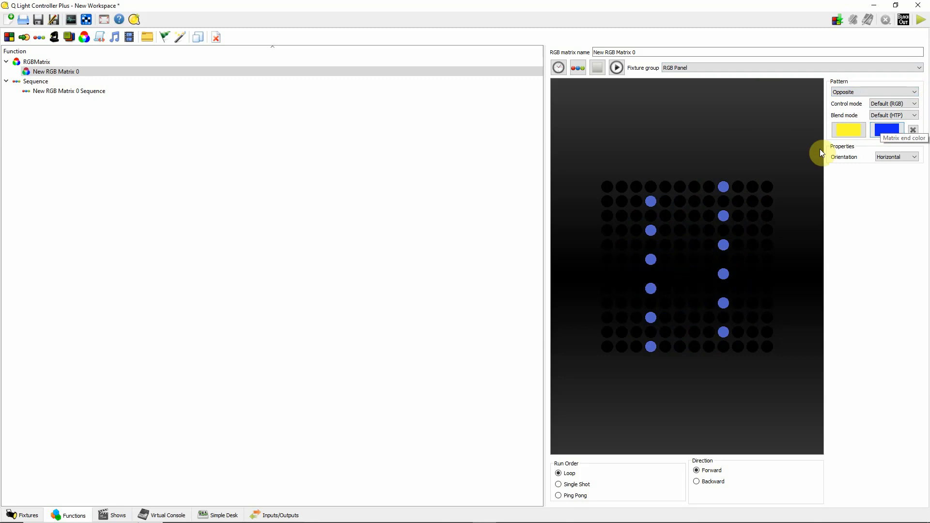
Change the matrix pattern to Plasma and set its preset to Fire.
left_click(905, 92)
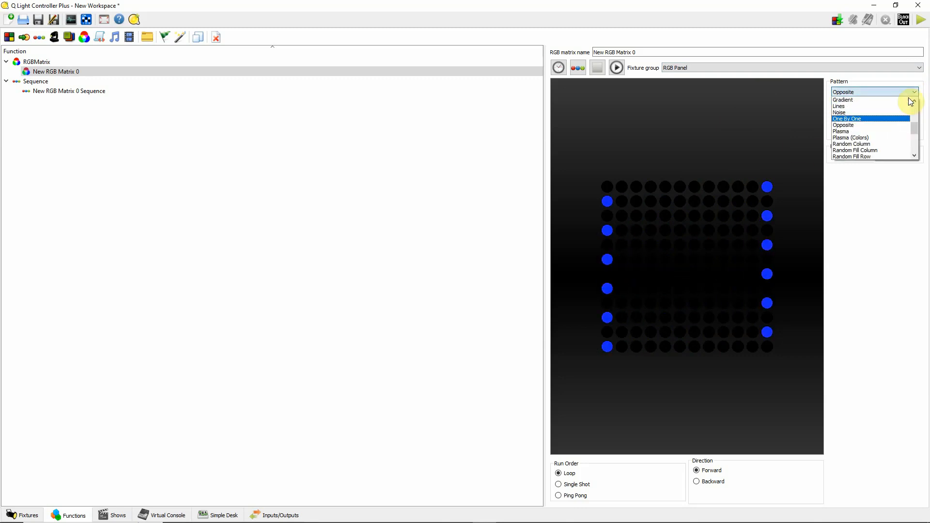
left_click(886, 131)
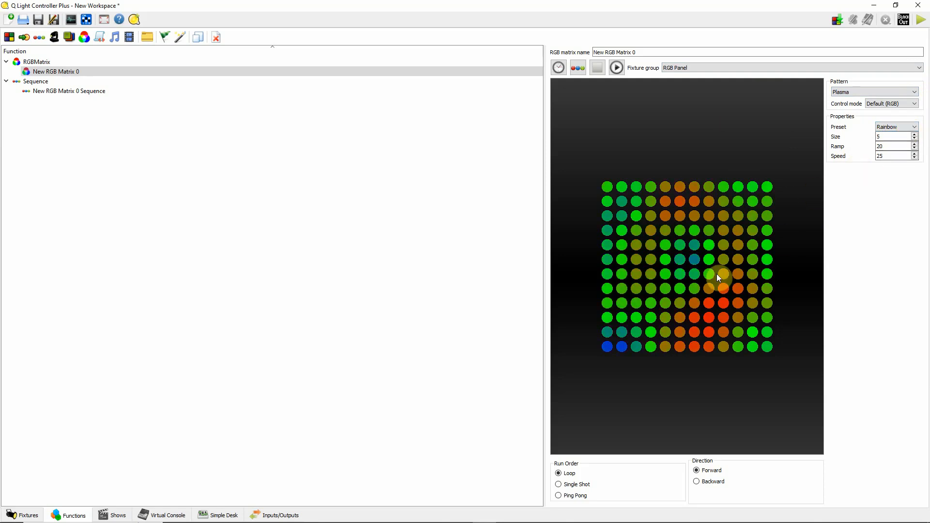
left_click(915, 127)
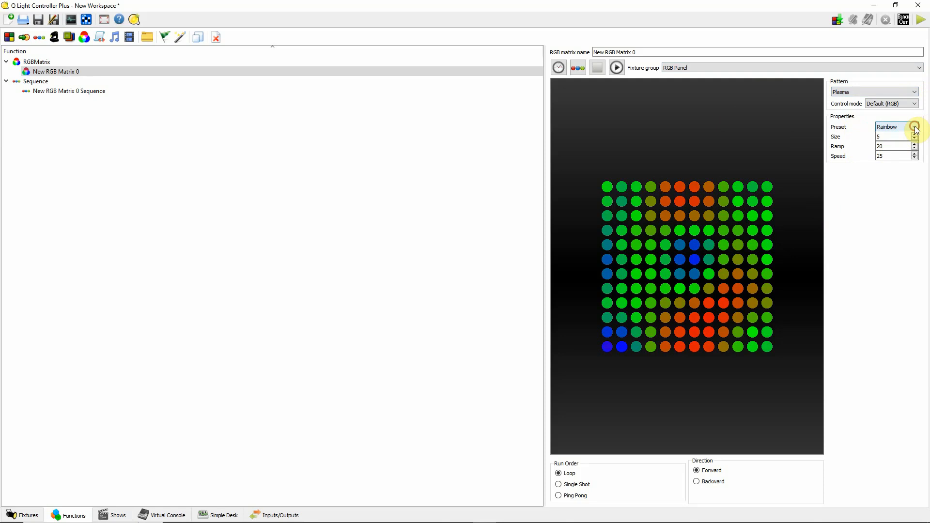
left_click(902, 136)
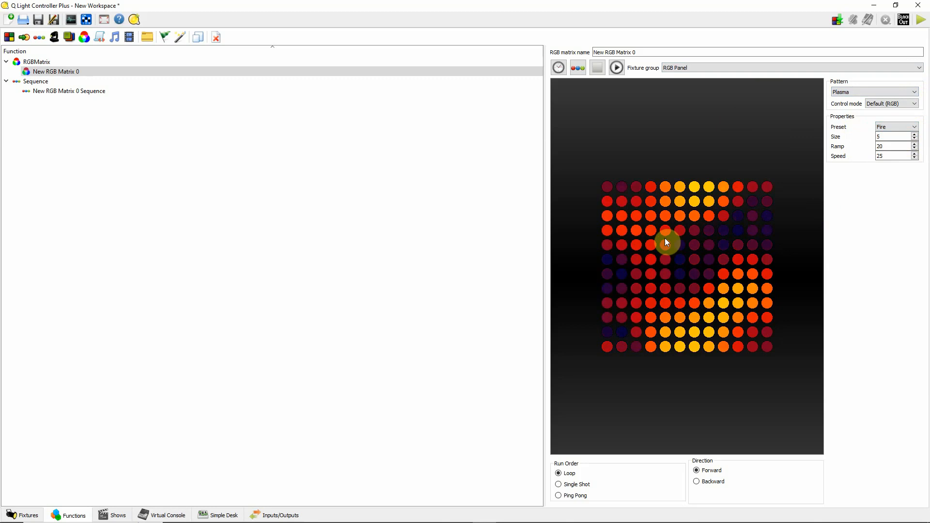
Try the Plasma pattern at speed 50, and set the speed back to 25.
left_click(915, 154)
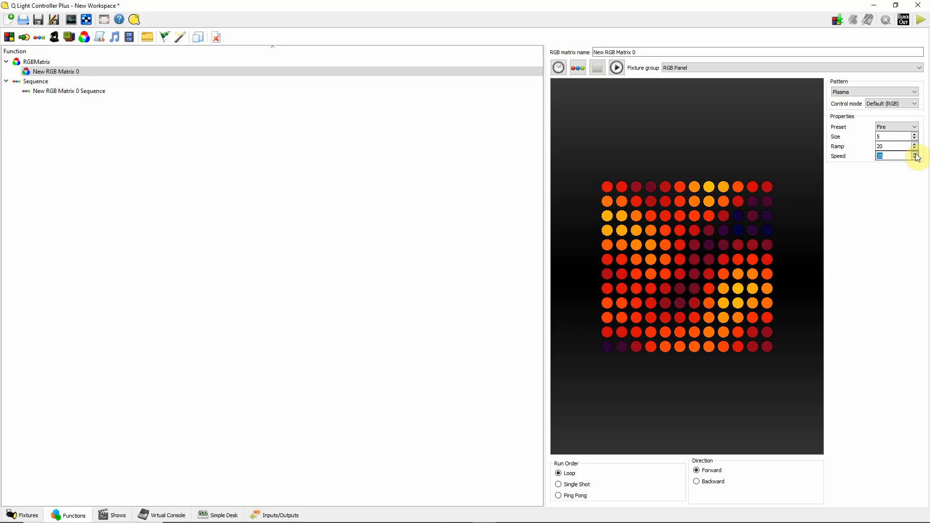
left_click(914, 154)
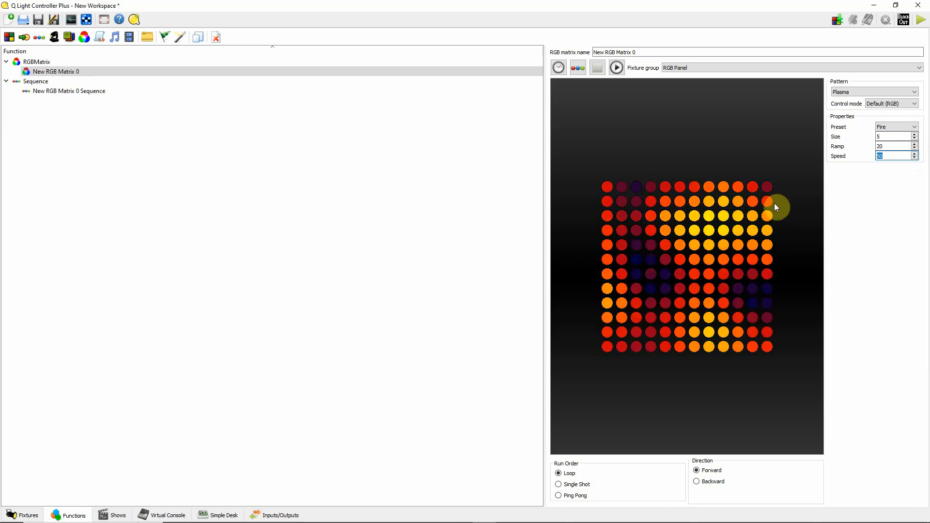
left_click(914, 158)
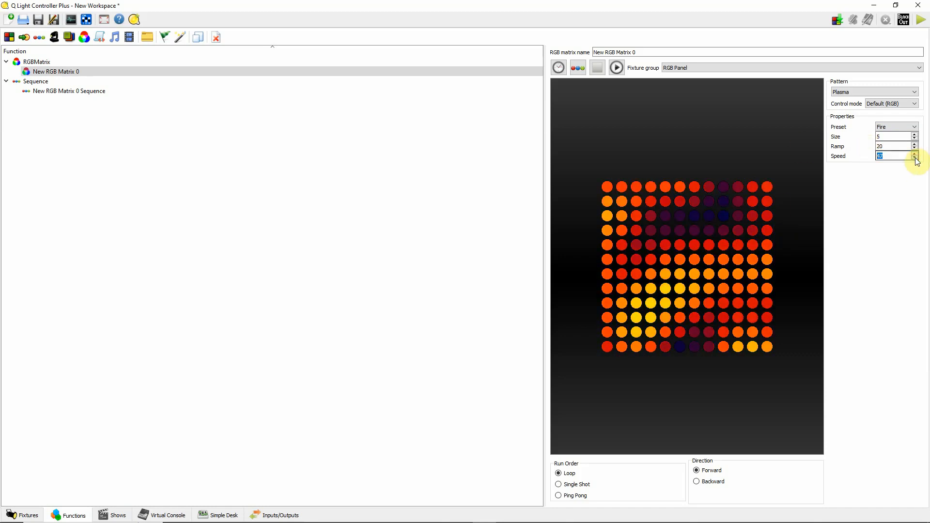
left_click_drag(915, 159, 916, 159)
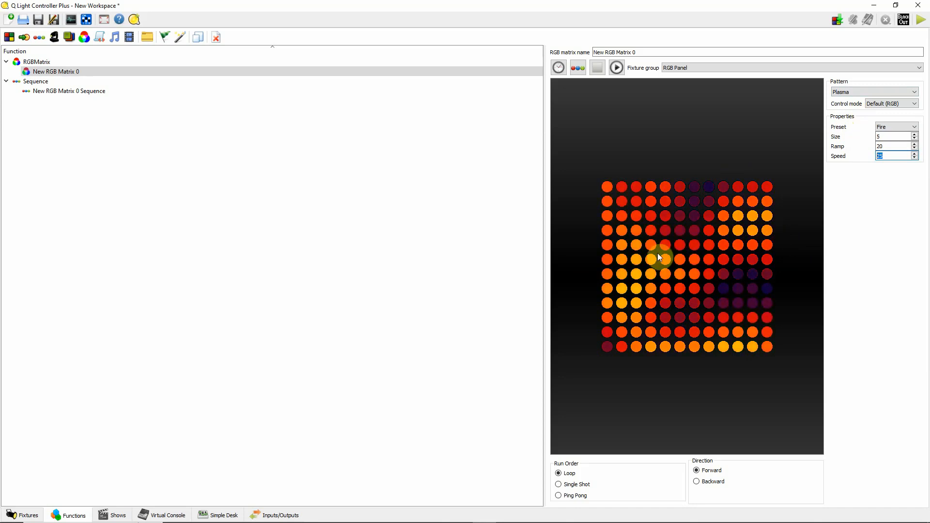
Change the matrix pattern to Plasma (Colors) and preview it with its default colors.
left_click(914, 92)
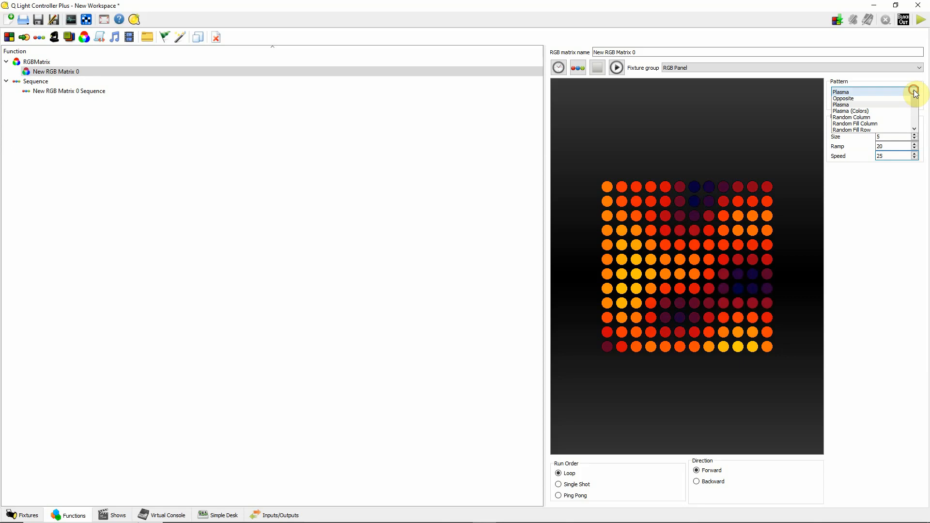
left_click(893, 137)
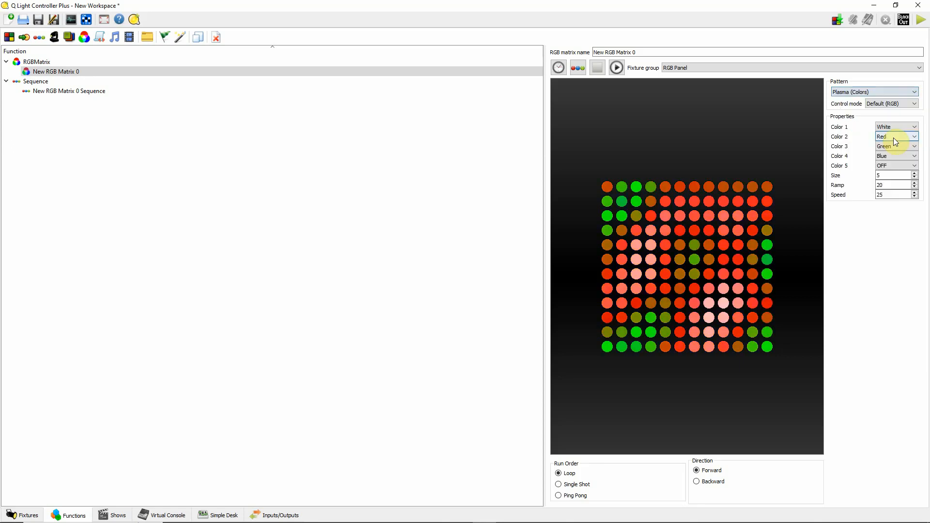
left_click(914, 92)
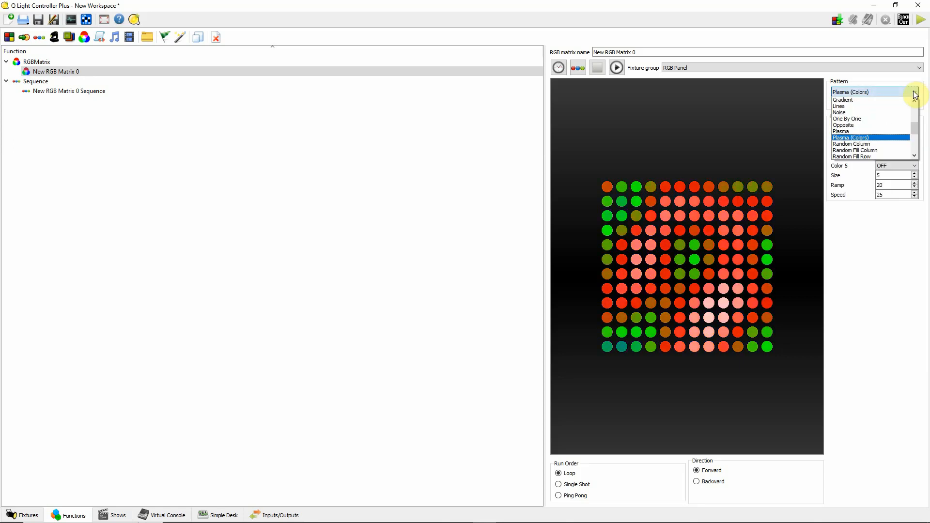
left_click(915, 93)
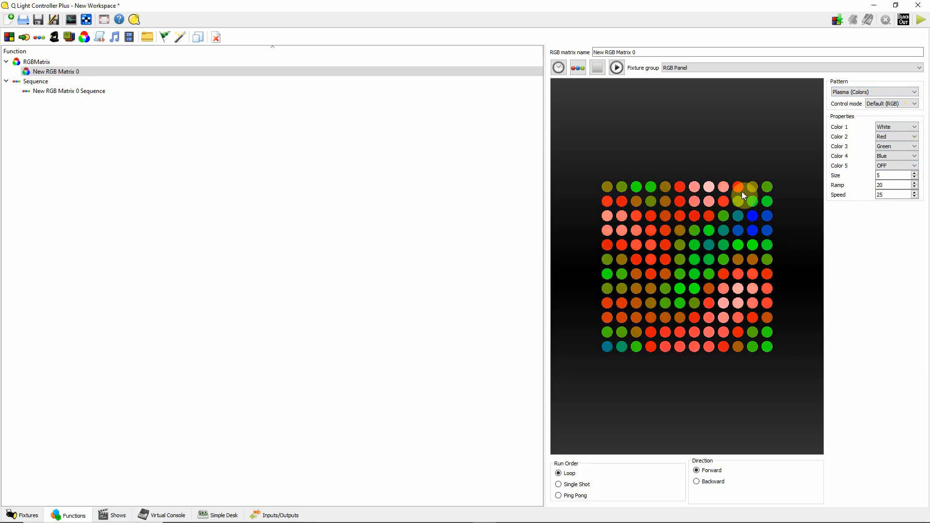
Try the patterns Random Column and Random Fill Column, and set the matrix pattern to Random Fill Row.
left_click(916, 92)
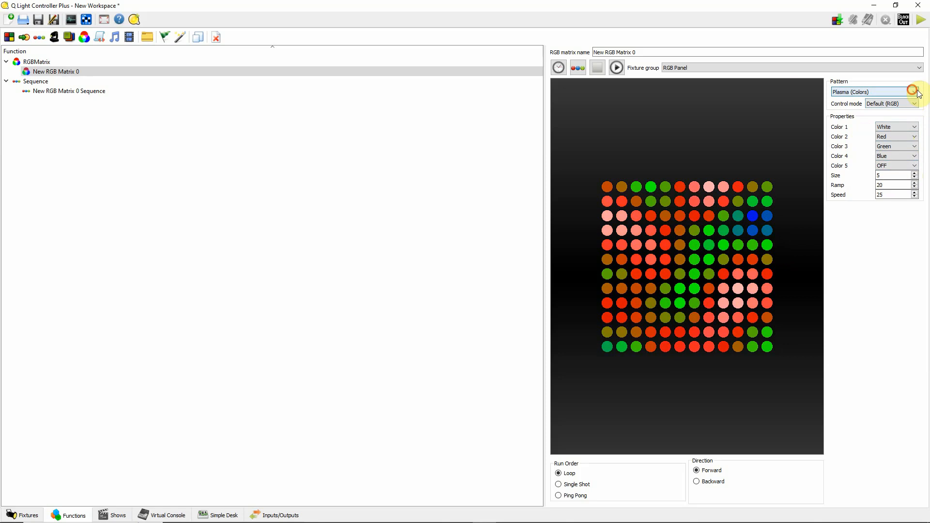
left_click(892, 144)
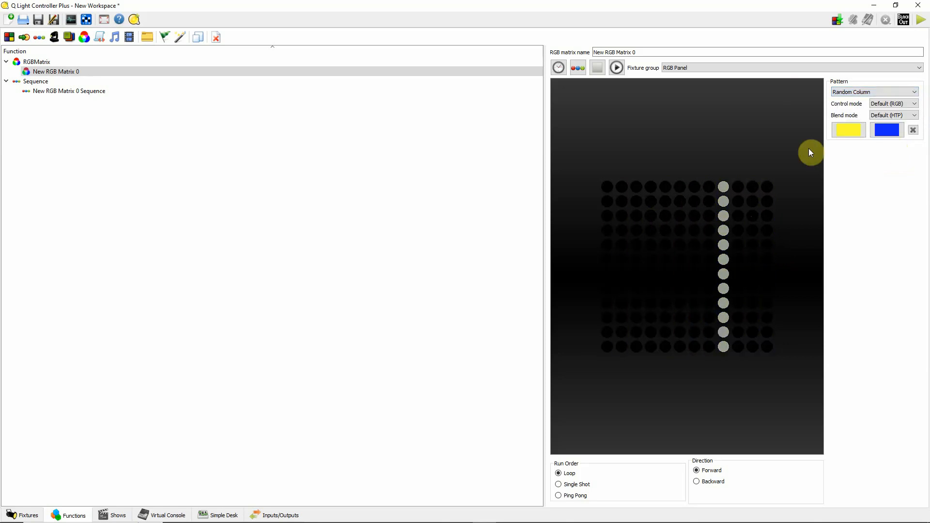
left_click(914, 93)
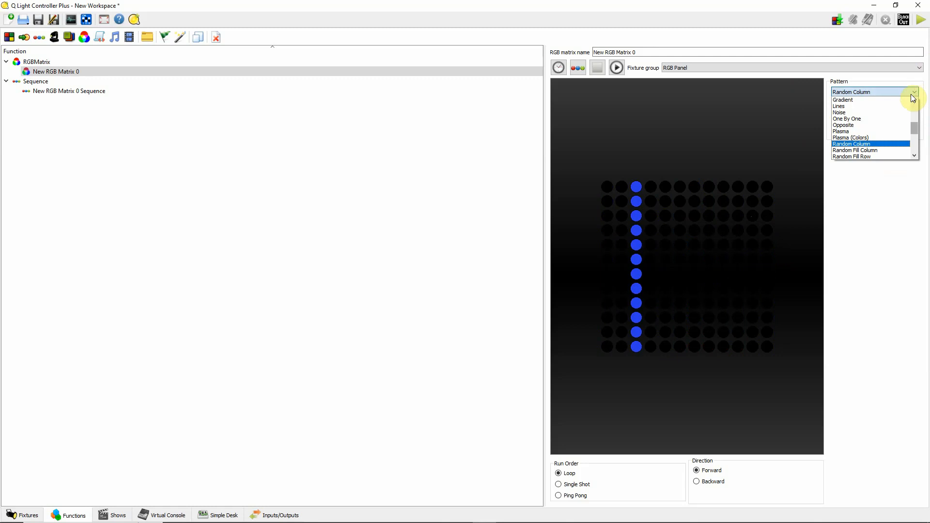
left_click(879, 152)
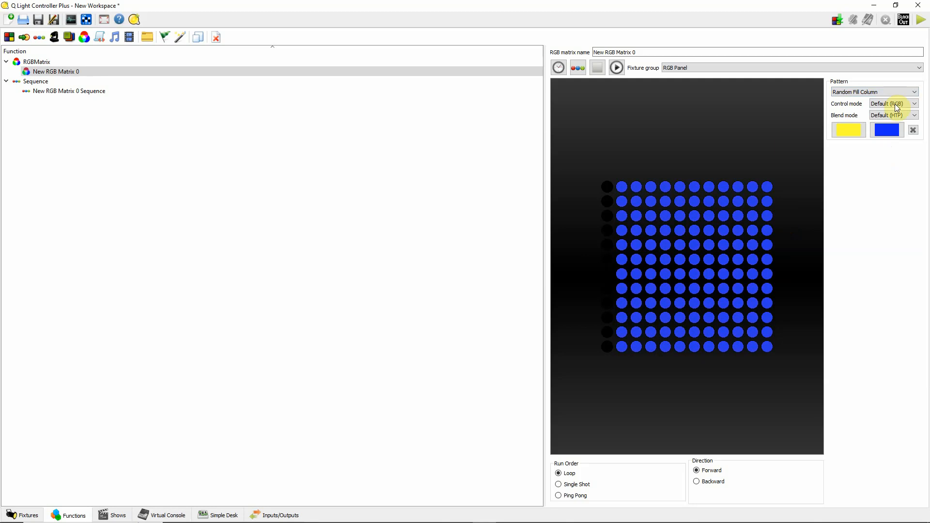
left_click(911, 93)
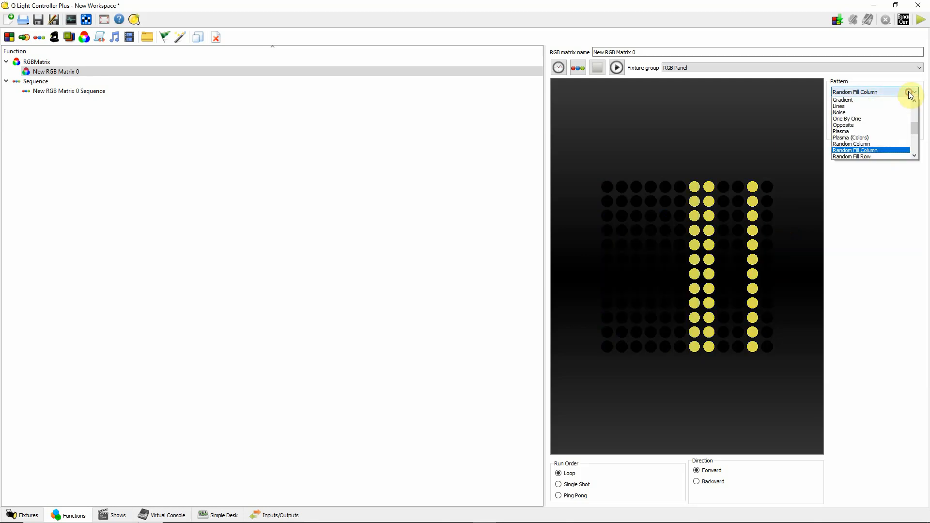
left_click(892, 156)
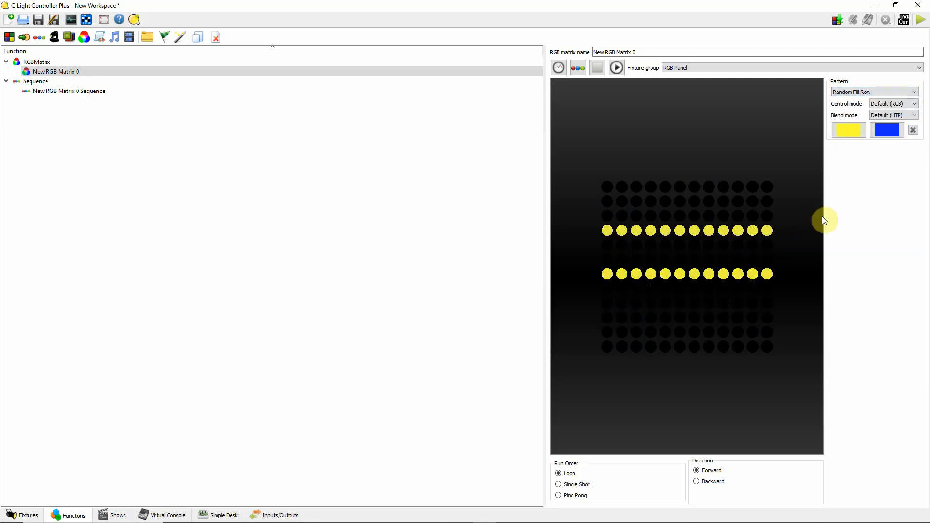
Try the patterns Random Fill Single and Random Pixel Per Row, and set the matrix pattern to Random Pixel Per Row Multicolor.
left_click(914, 91)
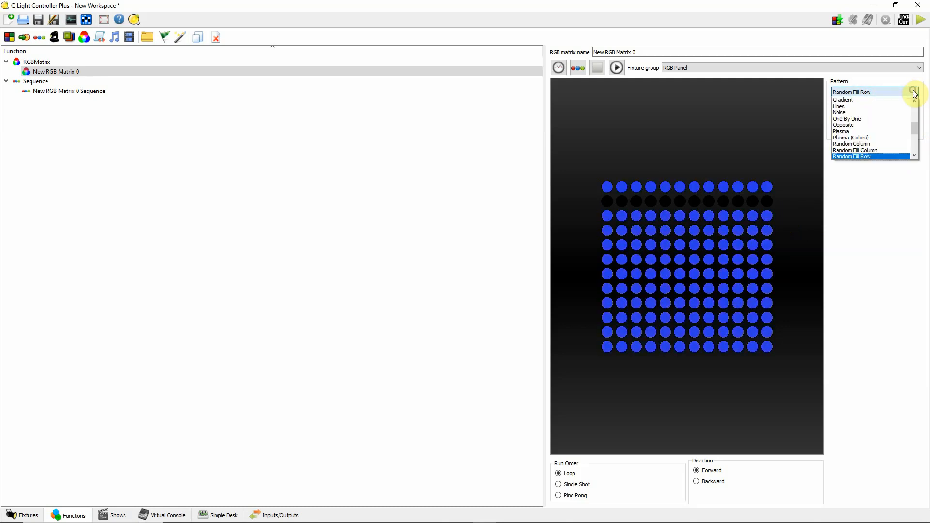
left_click_drag(914, 128, 914, 131)
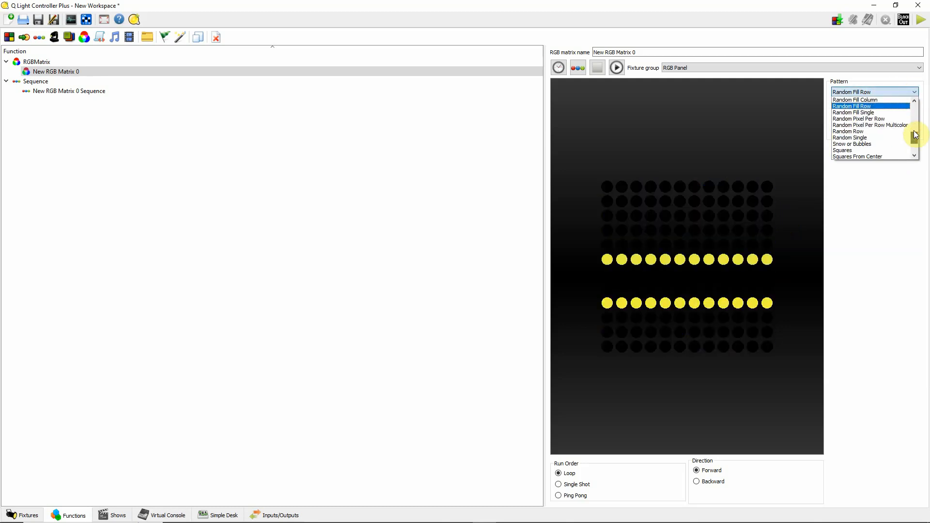
left_click(885, 111)
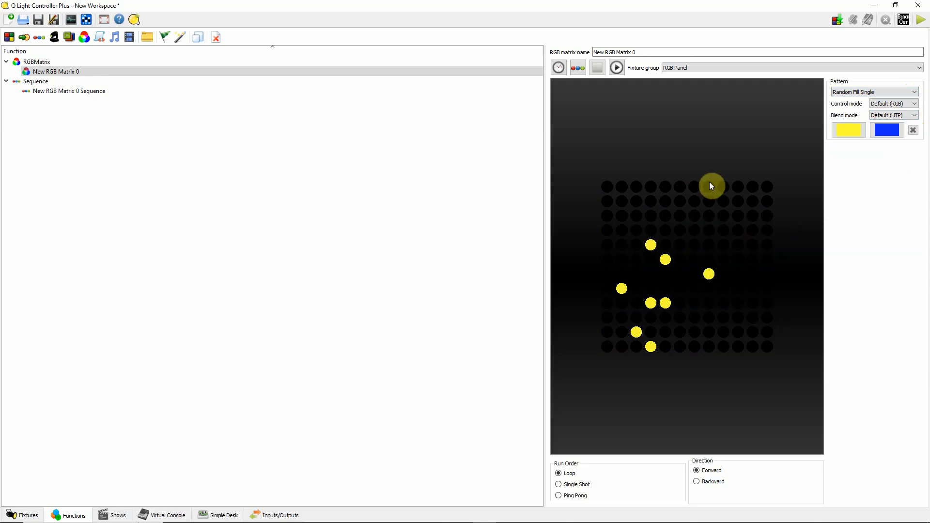
left_click(913, 93)
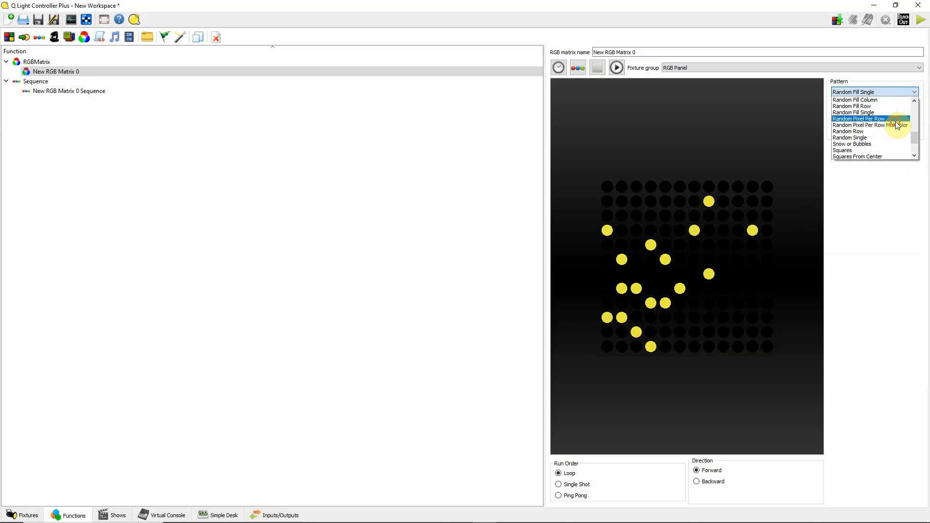
left_click(895, 120)
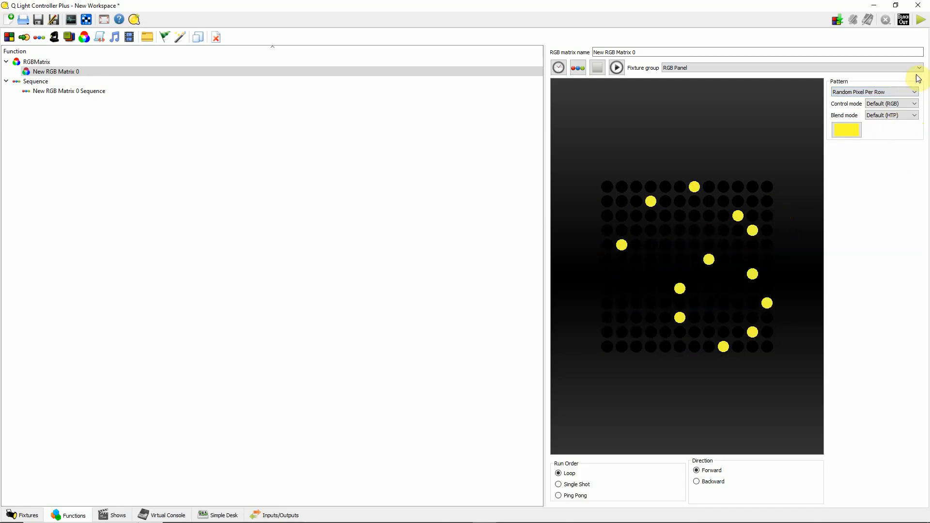
left_click(915, 92)
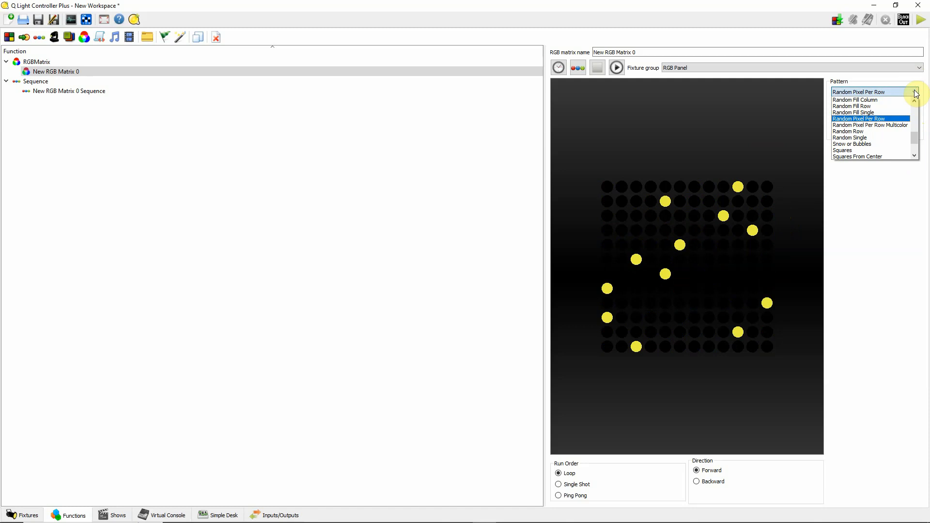
left_click(893, 126)
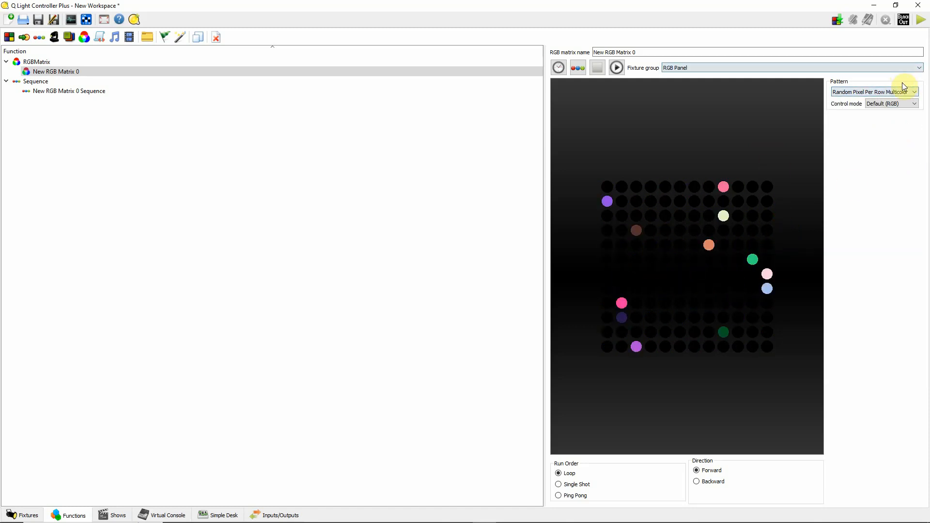
Try the Random Row pattern, and set the matrix pattern to Random Single.
left_click(913, 92)
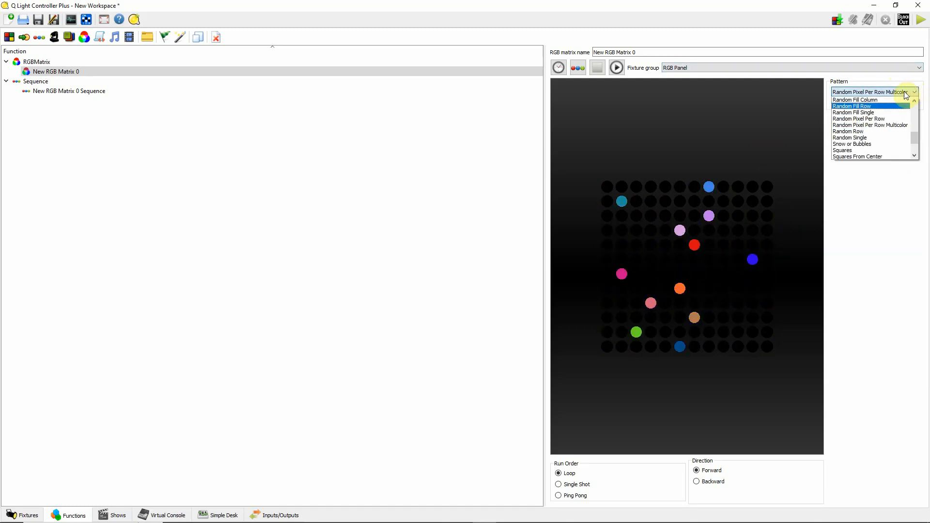
left_click(876, 133)
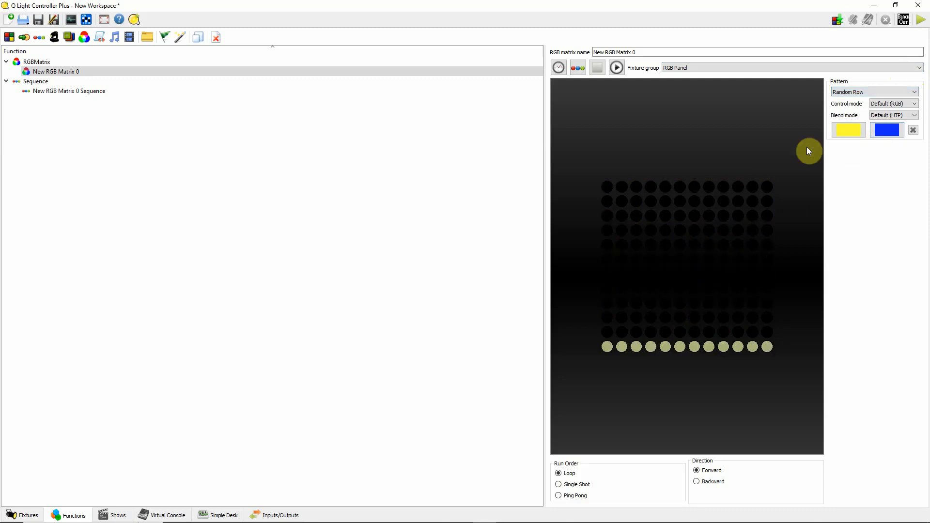
left_click(914, 92)
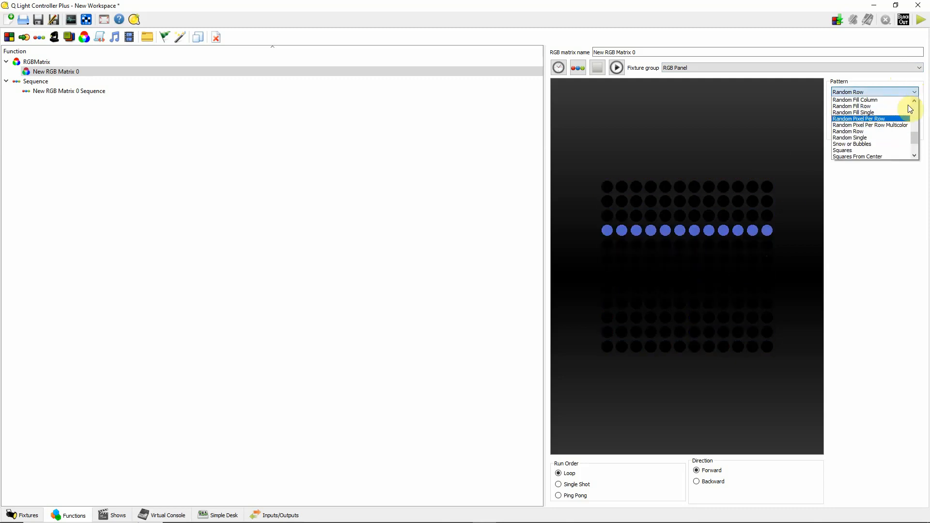
left_click(890, 138)
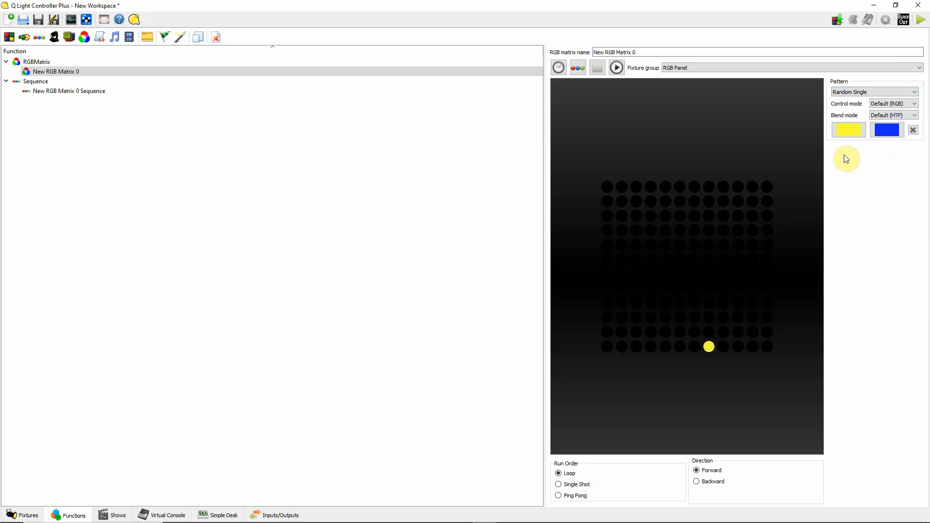
Change the matrix pattern to Snow or Bubbles and set its first color to cyan (#2afcff).
left_click(914, 92)
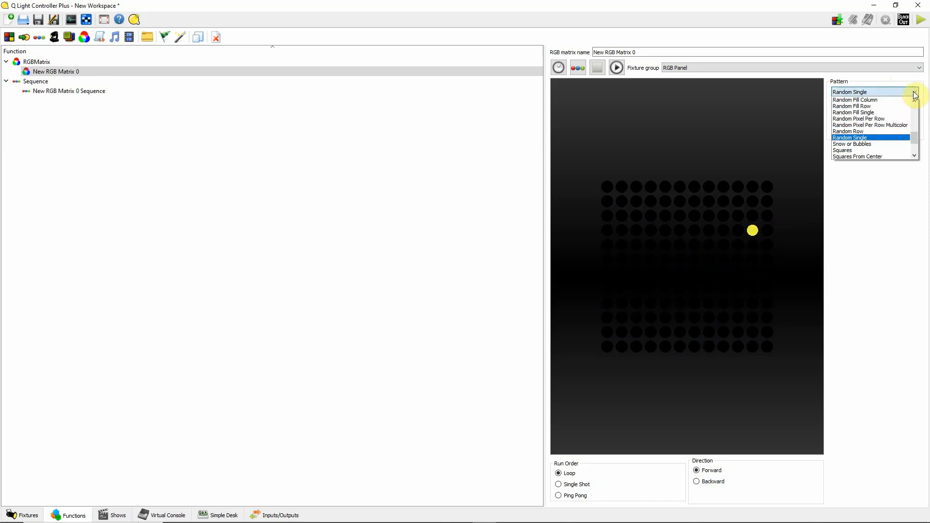
left_click(894, 129)
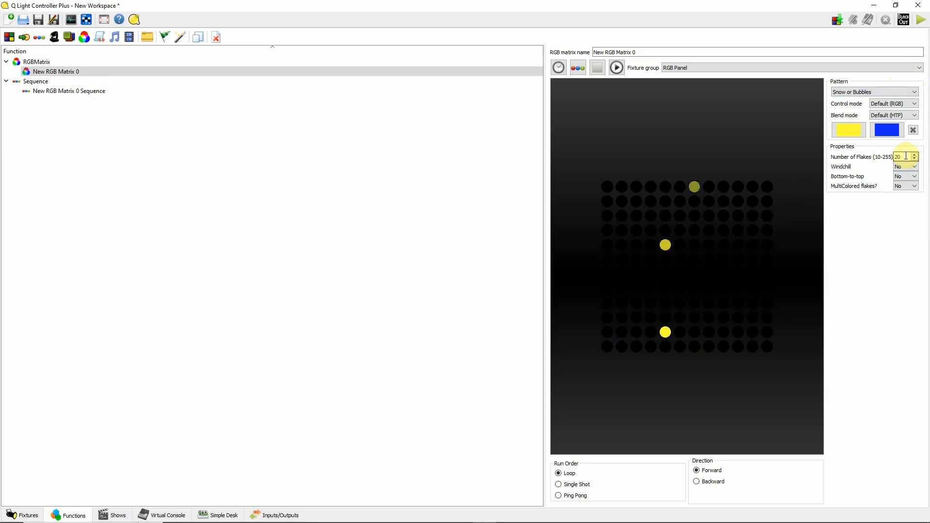
left_click(852, 131)
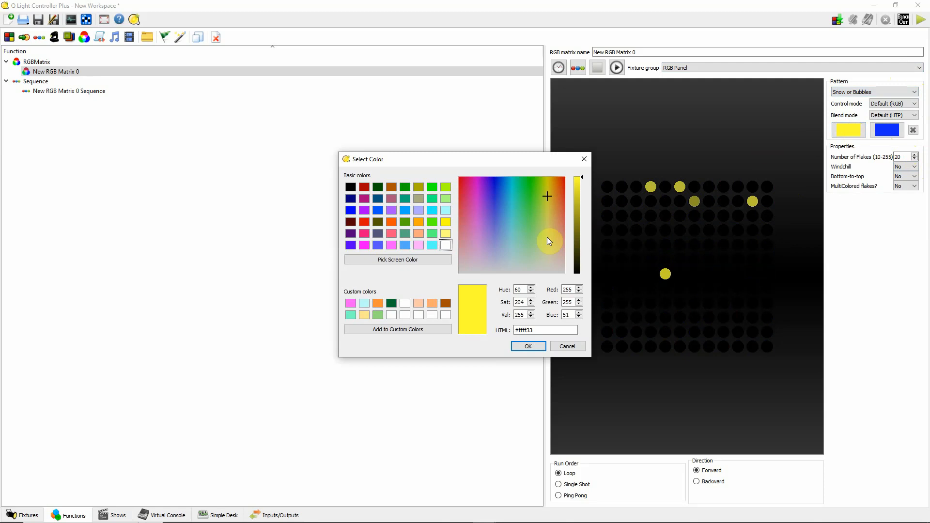
left_click(511, 192)
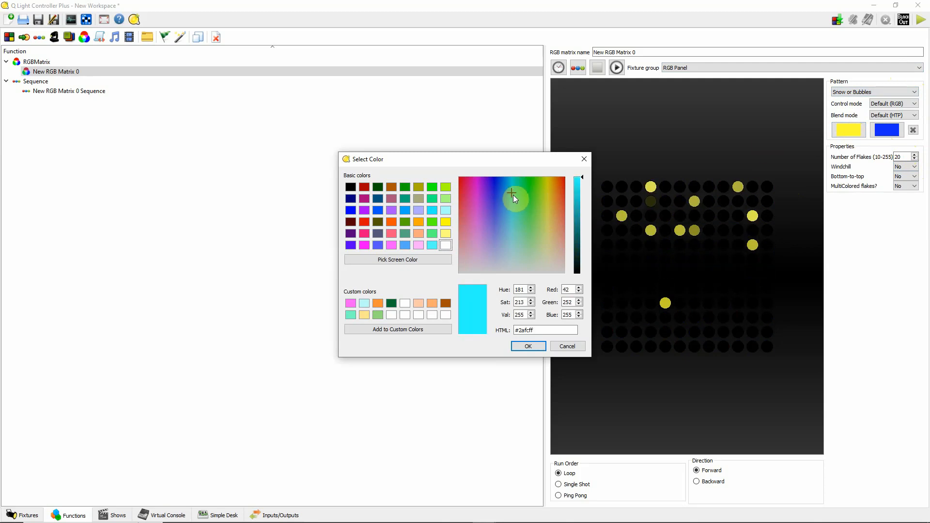
left_click(528, 346)
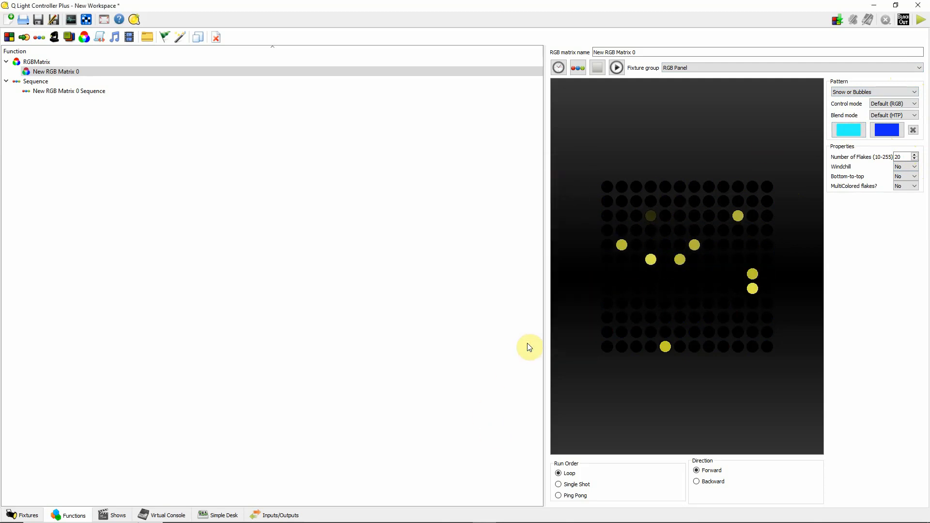
Set the pattern's second color to white (#ffffff) and the number of flakes to 30.
left_click(889, 132)
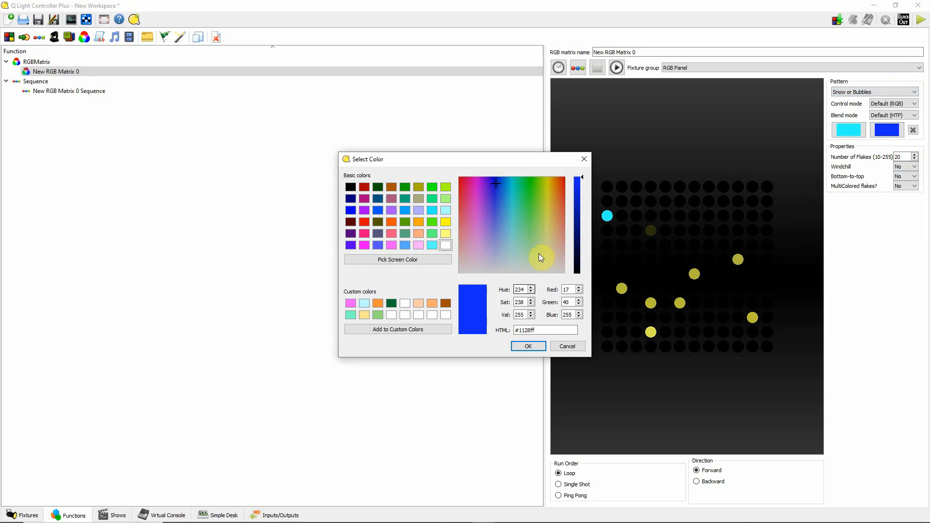
left_click(446, 245)
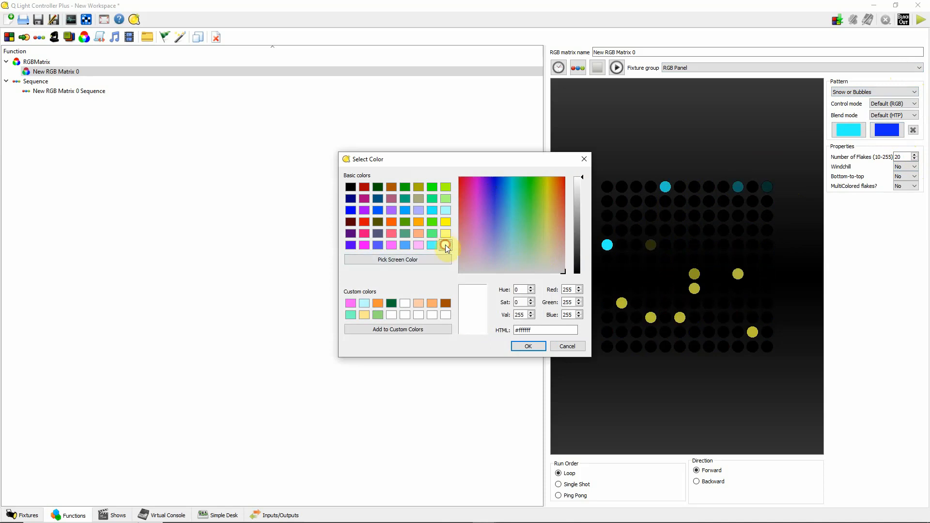
left_click(530, 346)
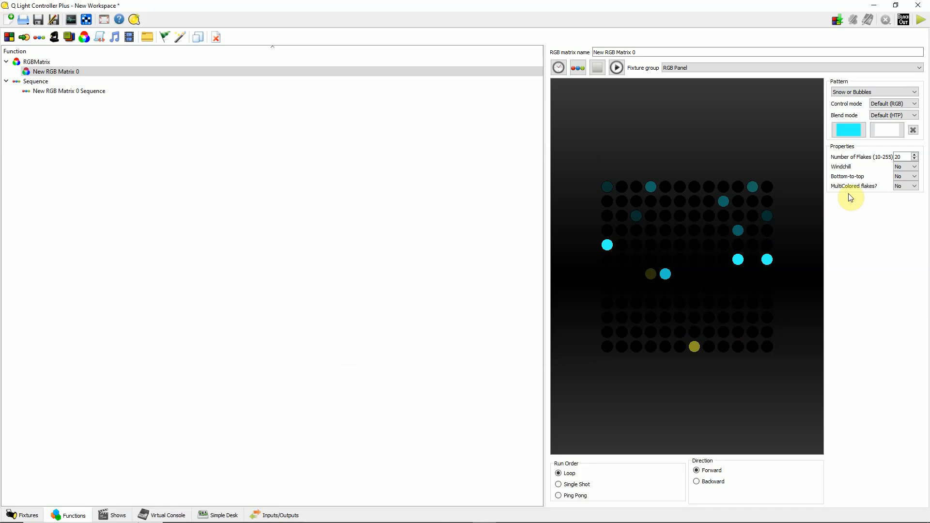
left_click(915, 155)
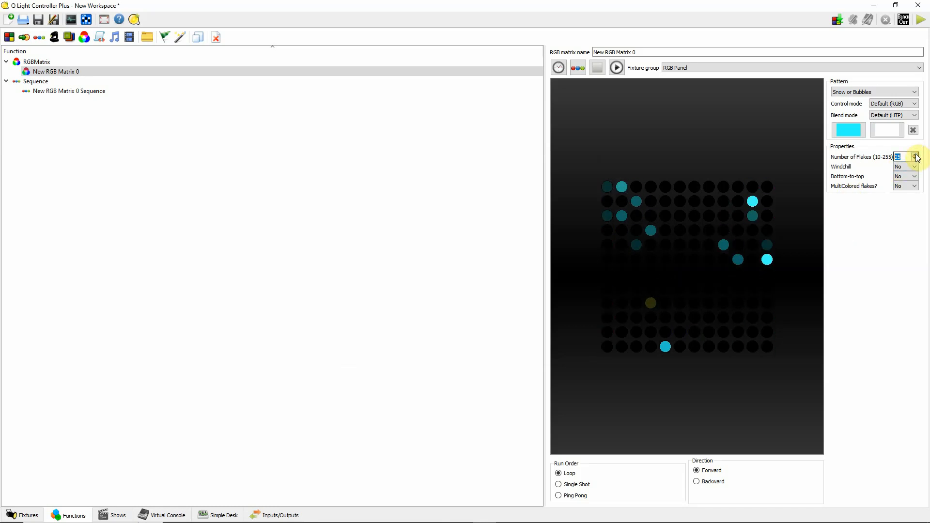
left_click(915, 155)
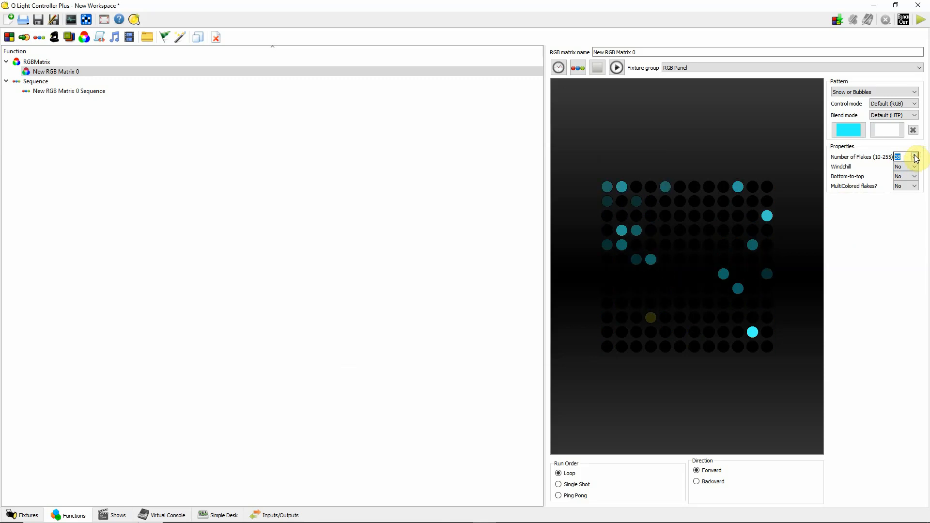
Try the Squares pattern, and set the matrix pattern to Squares From Center.
left_click(887, 92)
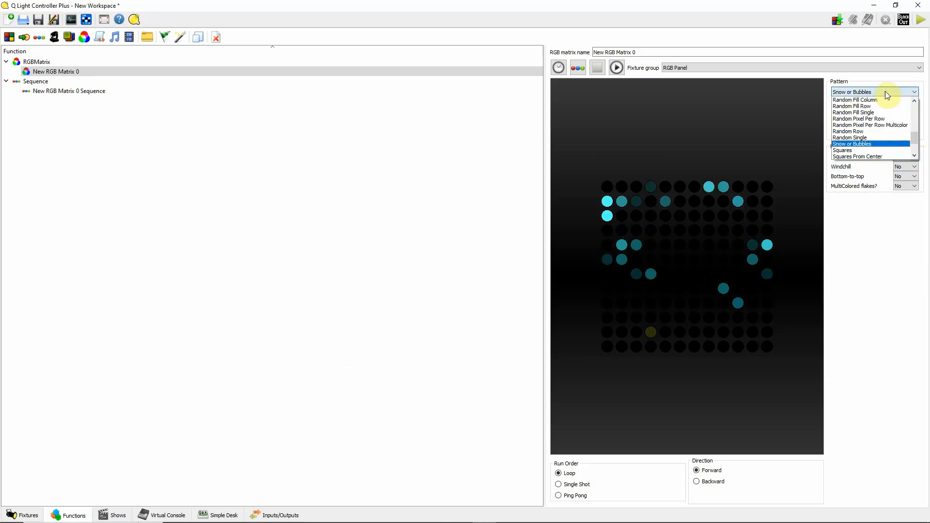
left_click(862, 150)
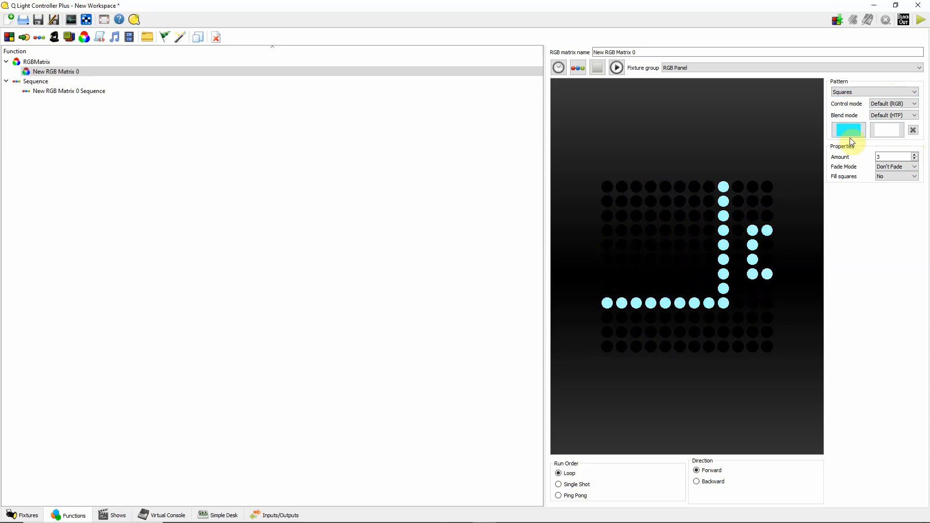
left_click(914, 92)
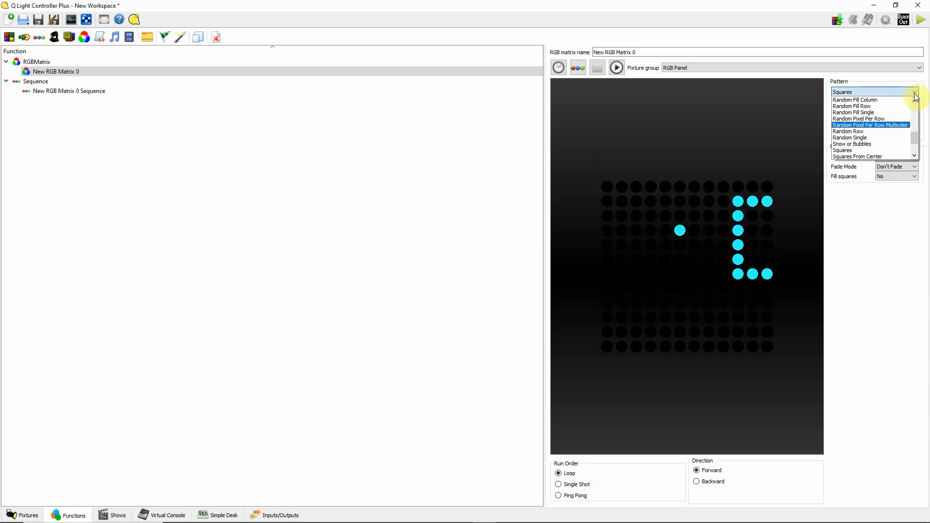
left_click(889, 156)
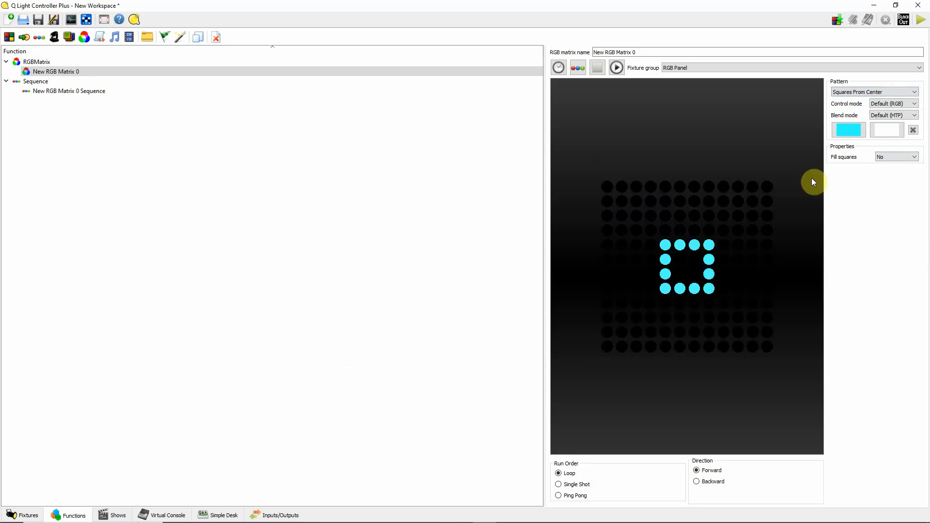
Change the matrix pattern to 3D Starfield with multicolored stars and the Bright->Dim brightness option.
left_click(914, 92)
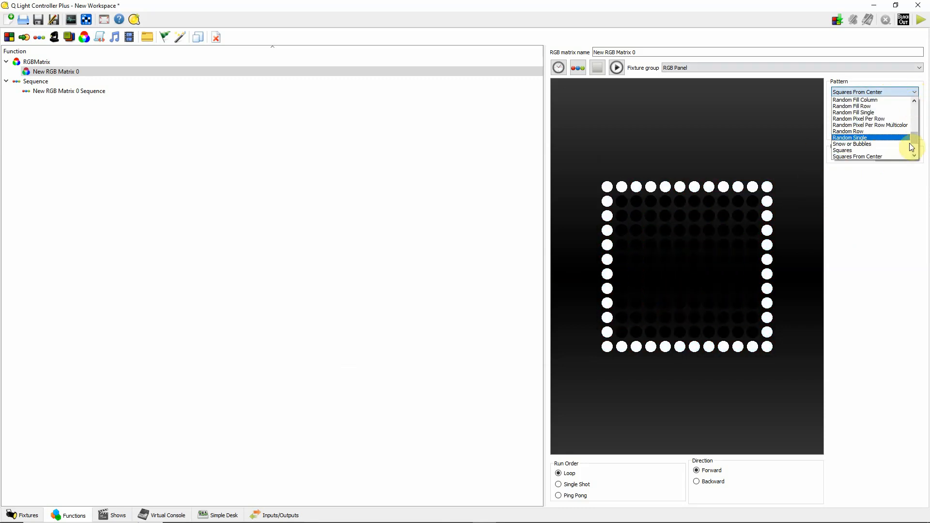
scroll(911, 146, "down", 2)
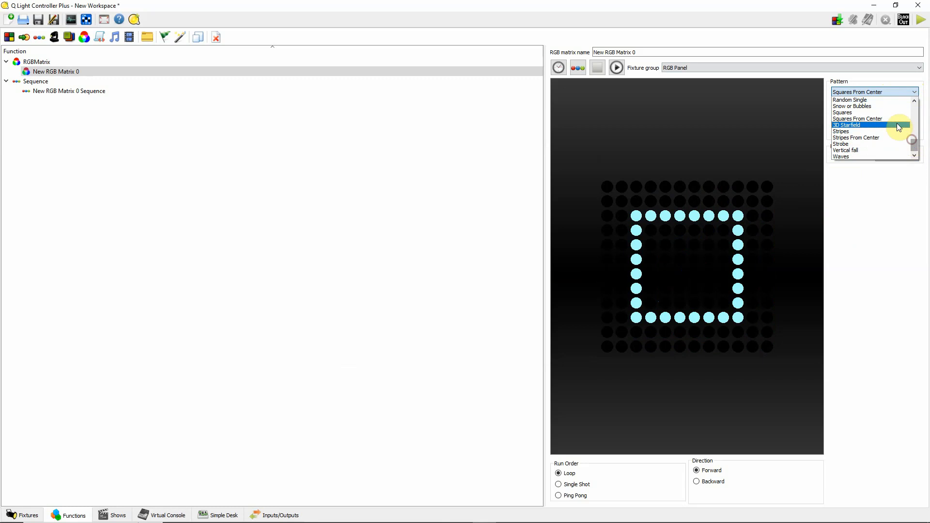
left_click(873, 125)
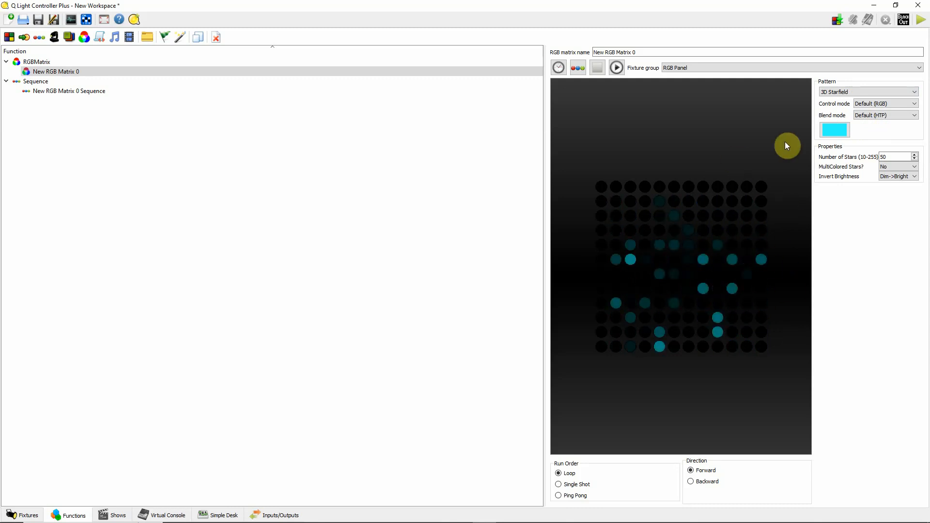
left_click(909, 166)
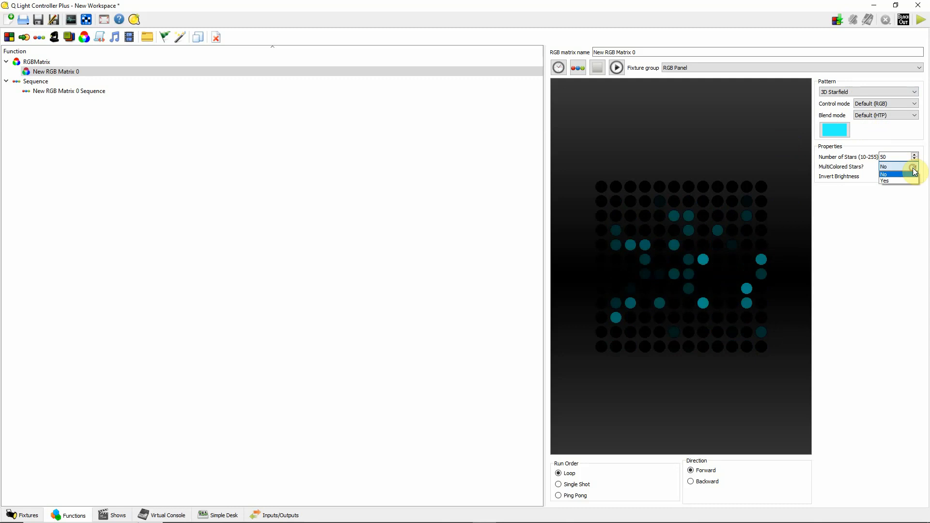
left_click(902, 180)
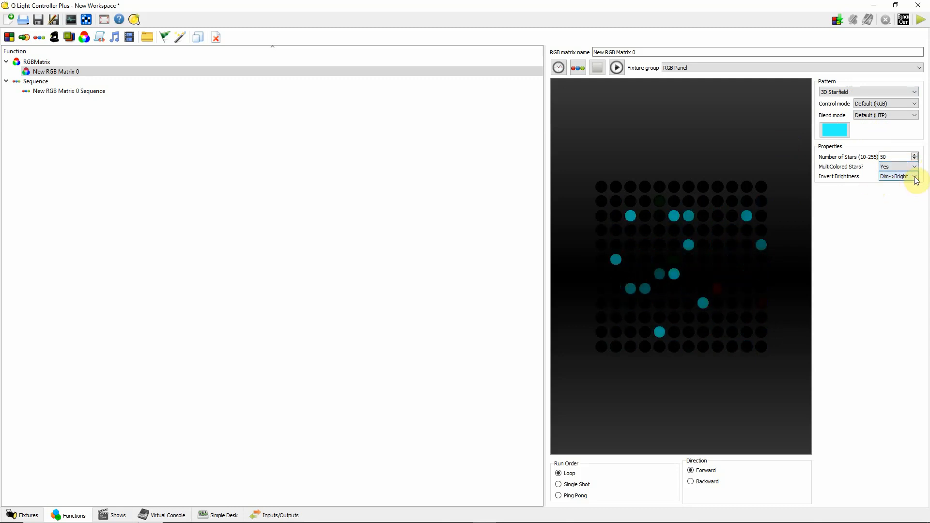
left_click(899, 190)
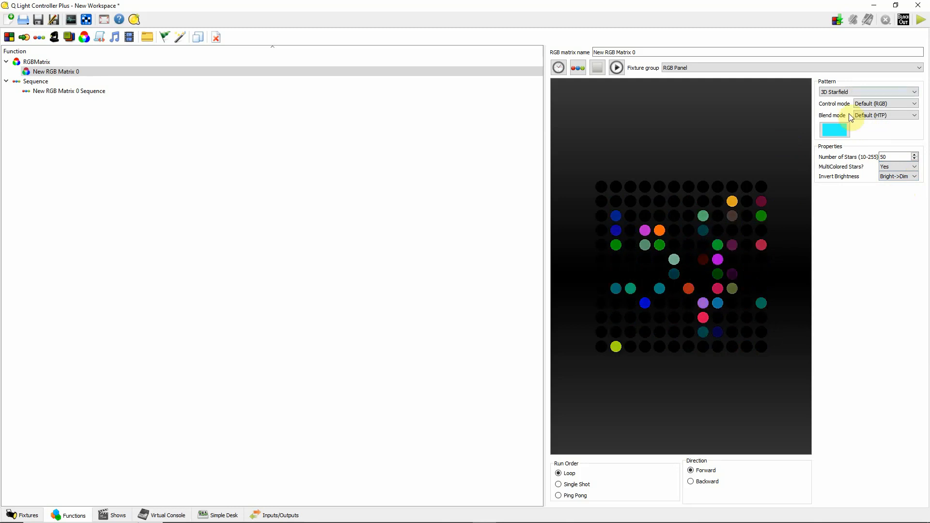
Try the Stripes From Center pattern, and set the matrix pattern to Strobe.
left_click(872, 91)
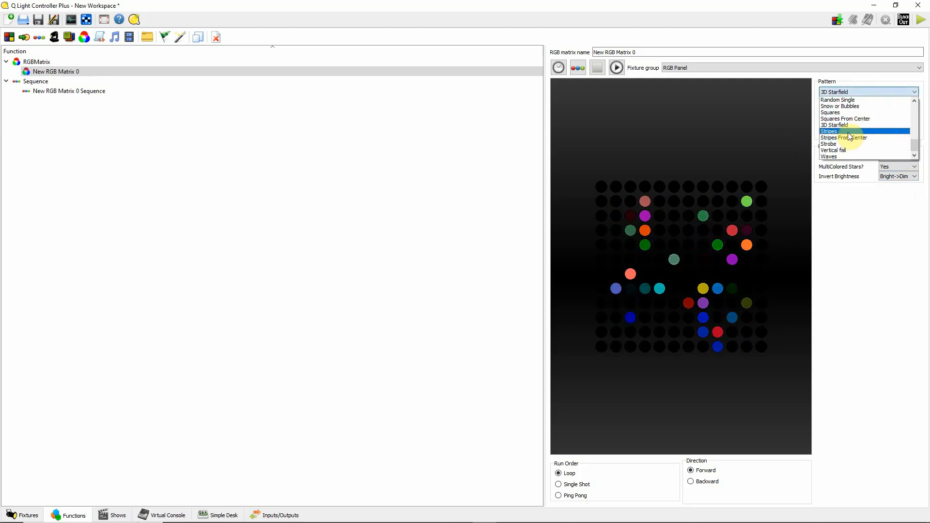
left_click(850, 138)
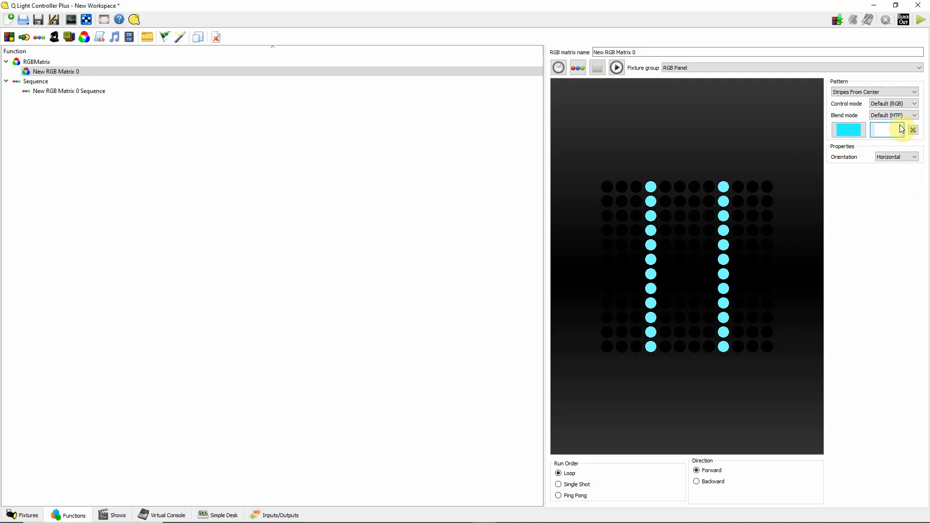
left_click(899, 91)
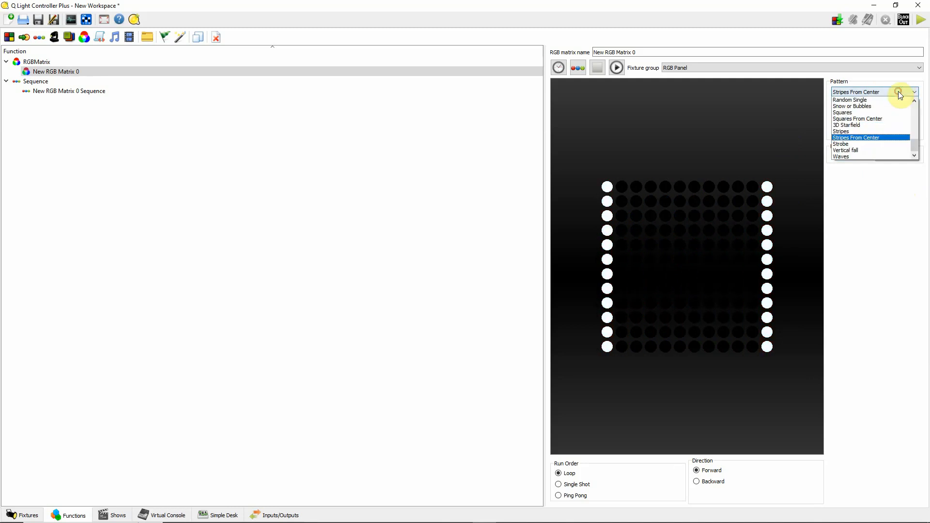
left_click(882, 144)
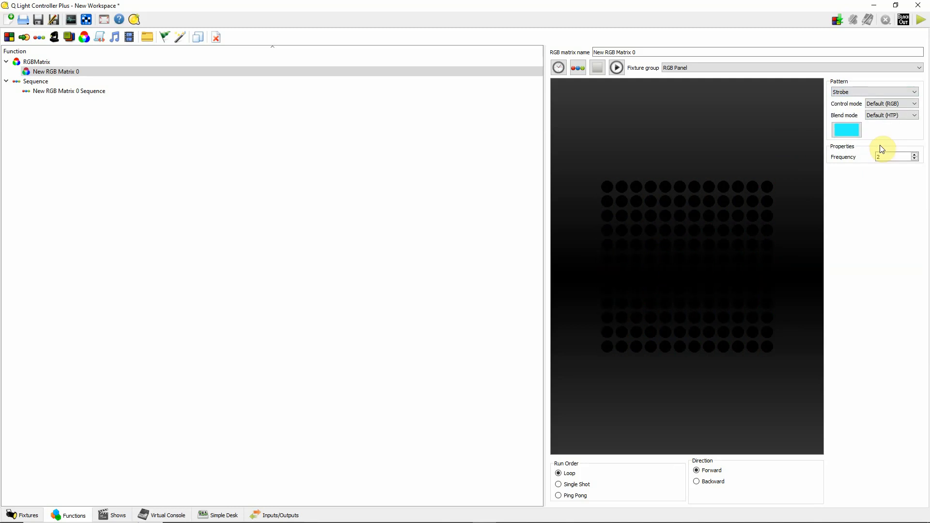
Try shorter hold times for the strobing matrix, and set its Hold duration to about 234 ms.
left_click(558, 68)
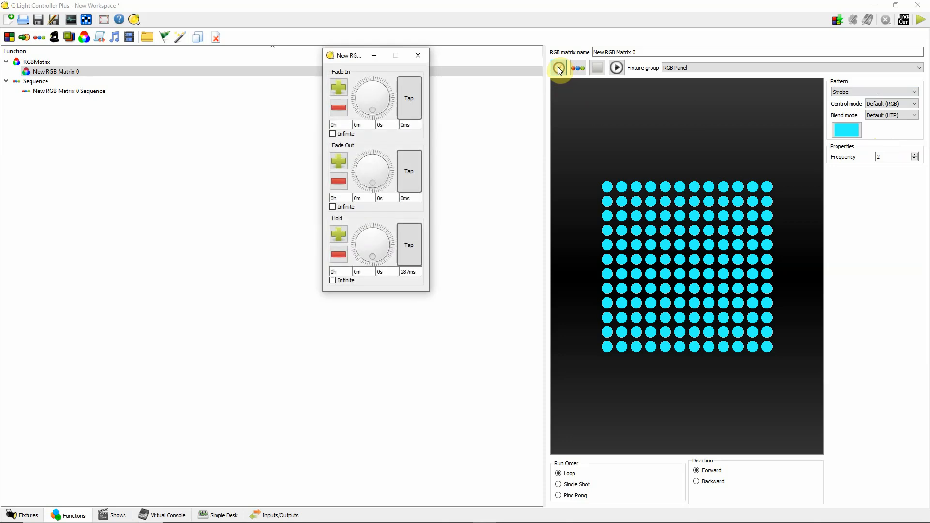
left_click_drag(372, 256, 377, 242)
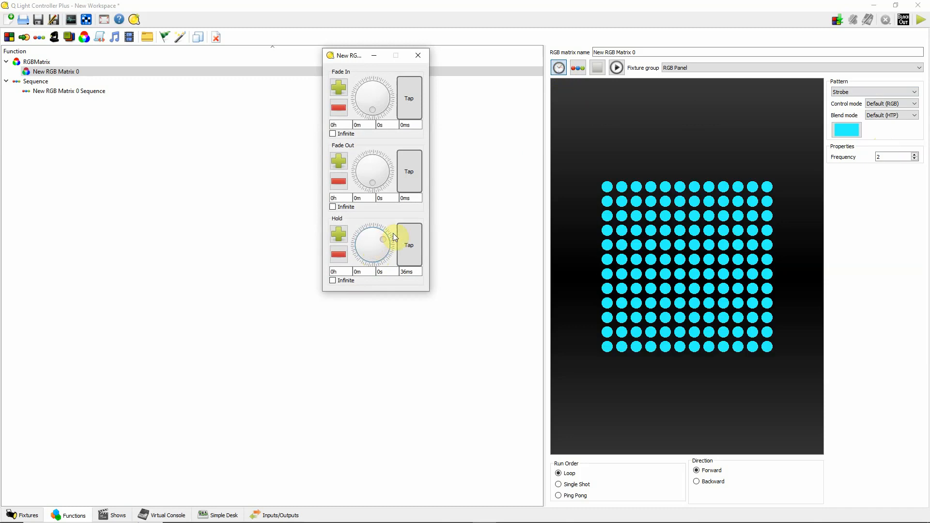
left_click_drag(393, 233, 386, 244)
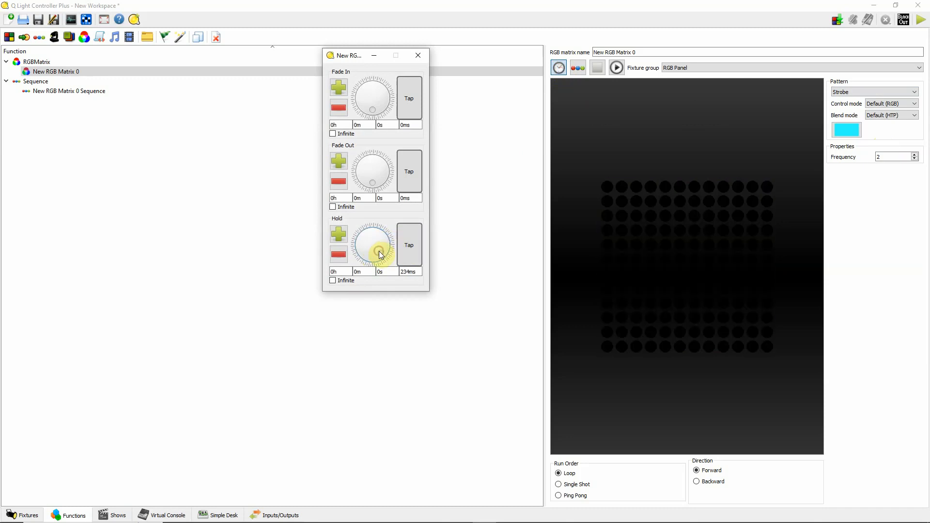
left_click(418, 55)
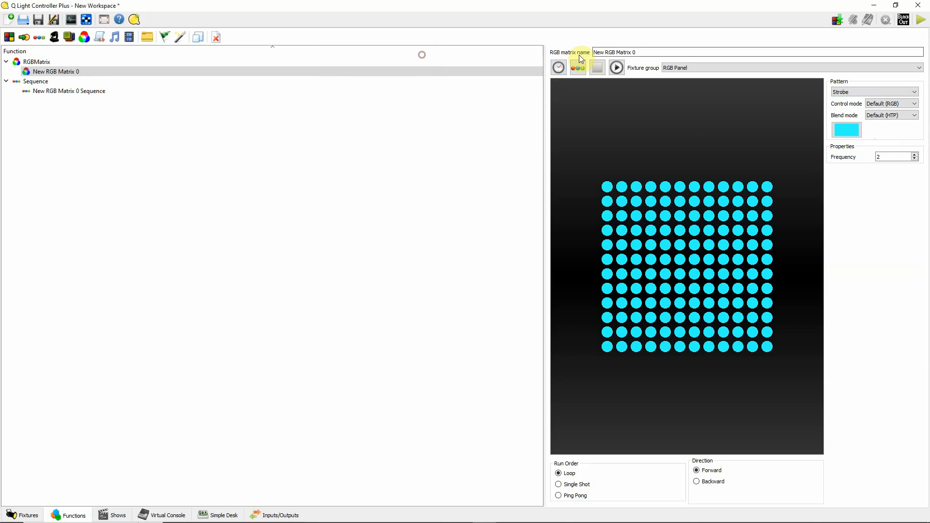
Try the Vertical fall pattern, and set the matrix pattern to Waves.
left_click(915, 92)
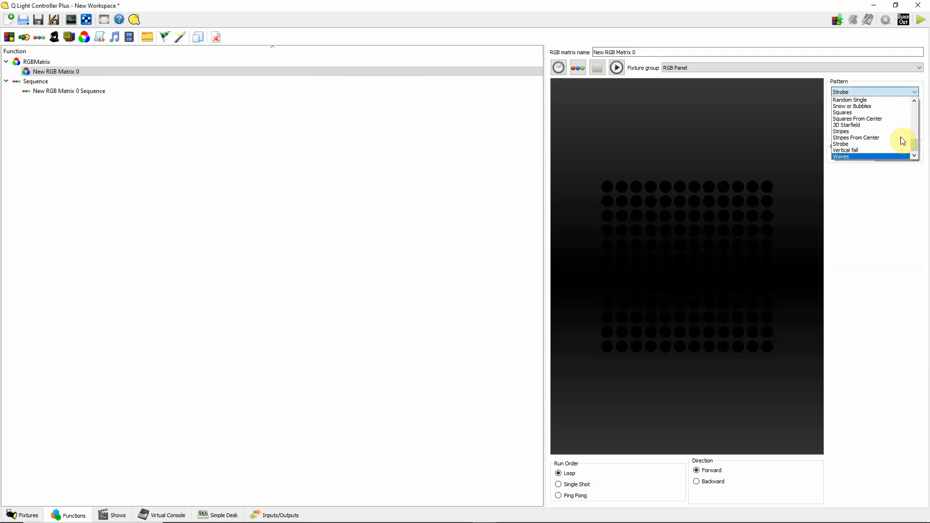
left_click(887, 147)
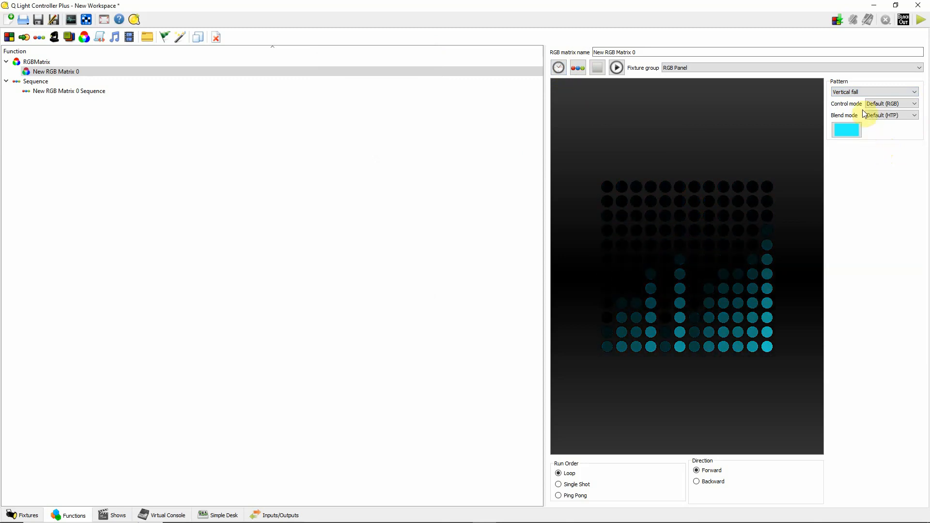
left_click(913, 93)
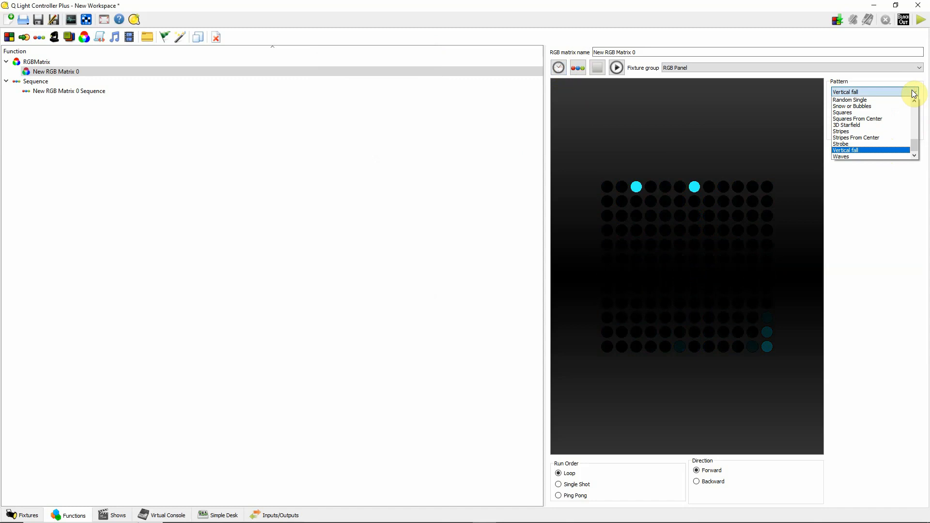
left_click(868, 155)
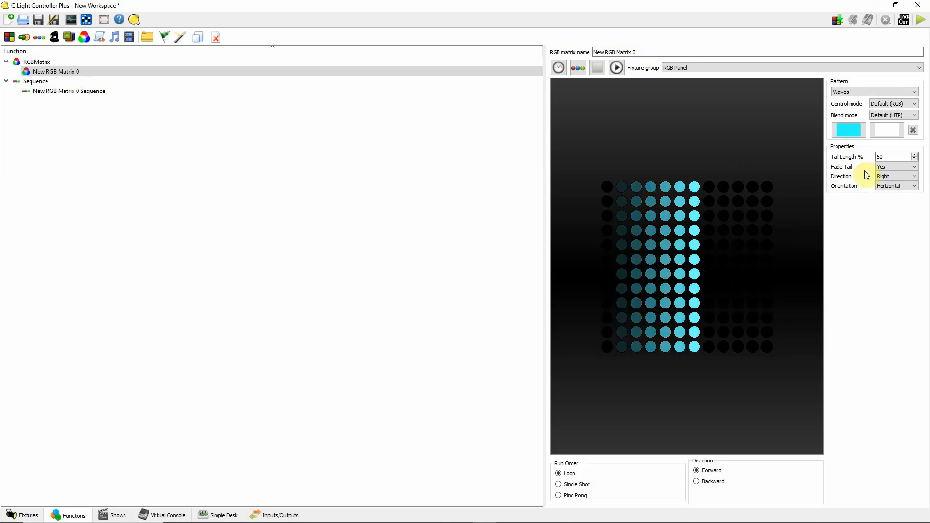
Try the Waves pattern with Fade Tail set to No, and set Fade Tail back to Yes.
left_click(896, 167)
left_click(902, 174)
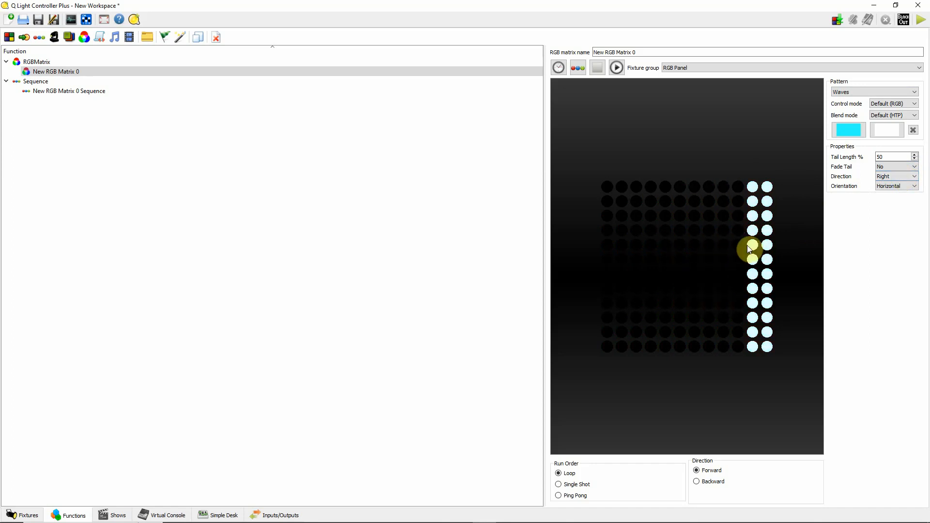
left_click(912, 167)
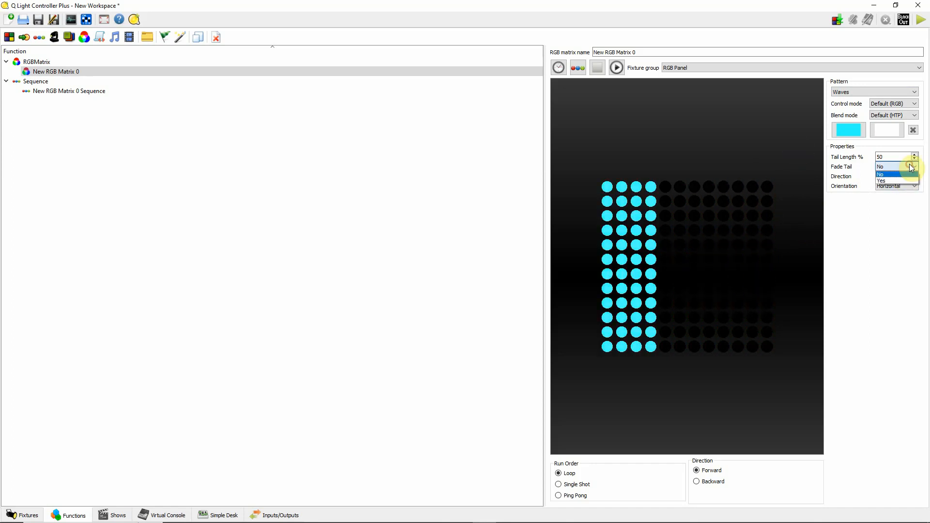
left_click(890, 180)
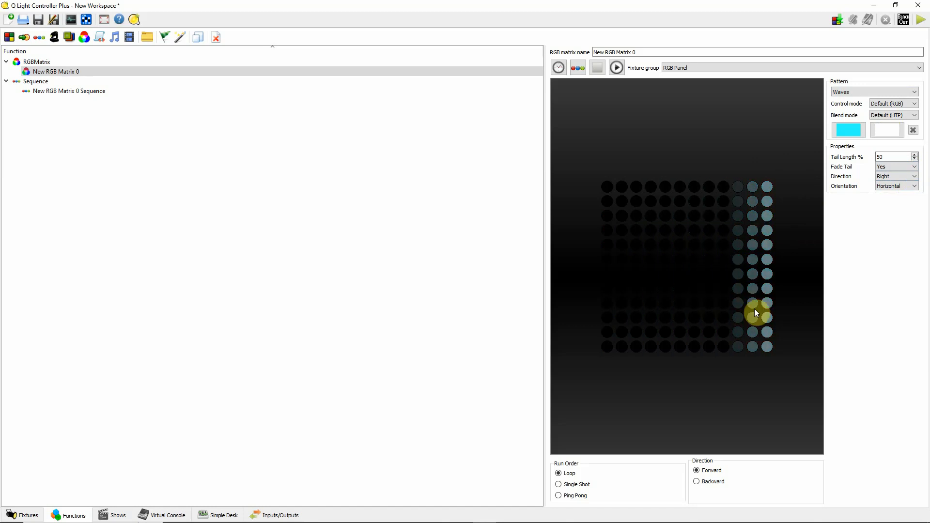
Set the direction of the Waves pattern to In.
left_click(917, 177)
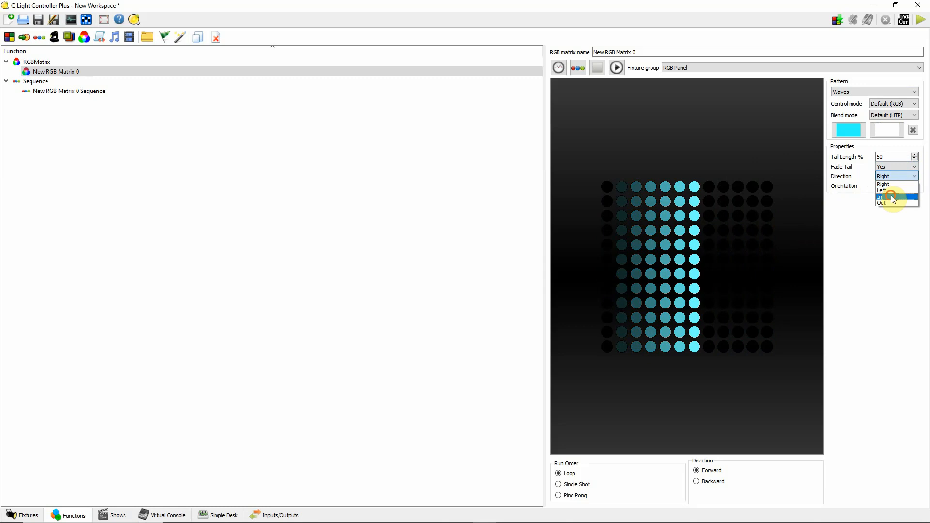
left_click(892, 197)
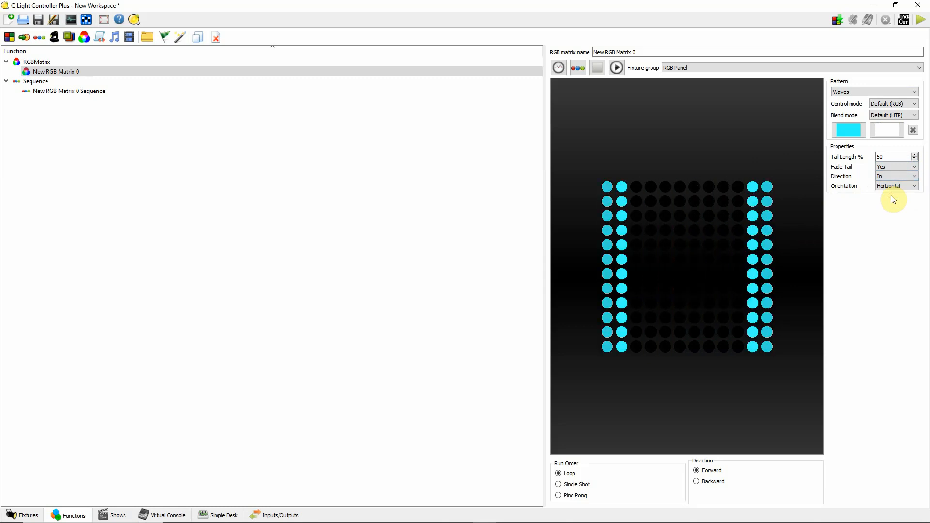